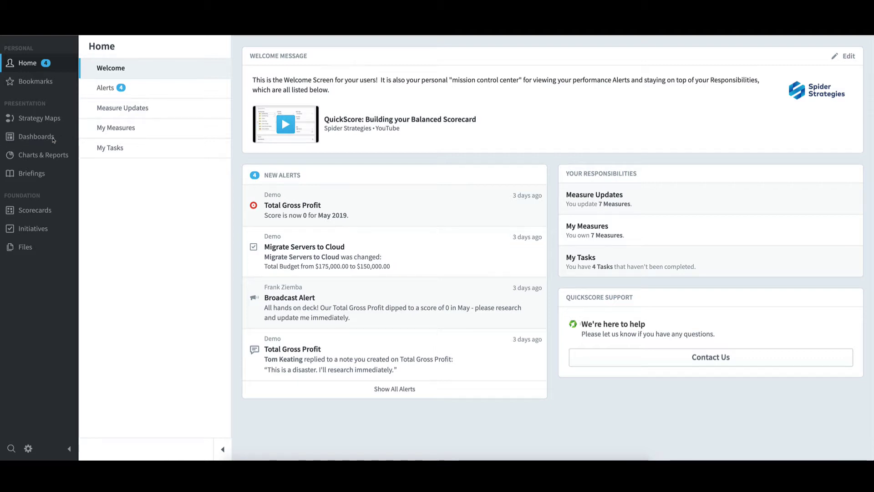
- In the organization chooser, expand Demo and select its Marketing sub-organization
{"action": "left_click", "coordinate": [53, 140]}
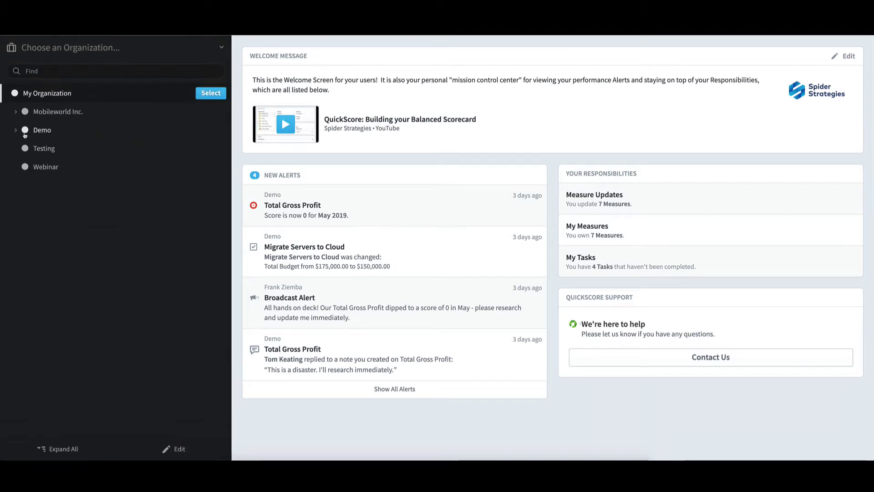
{"action": "left_click", "coordinate": [16, 130]}
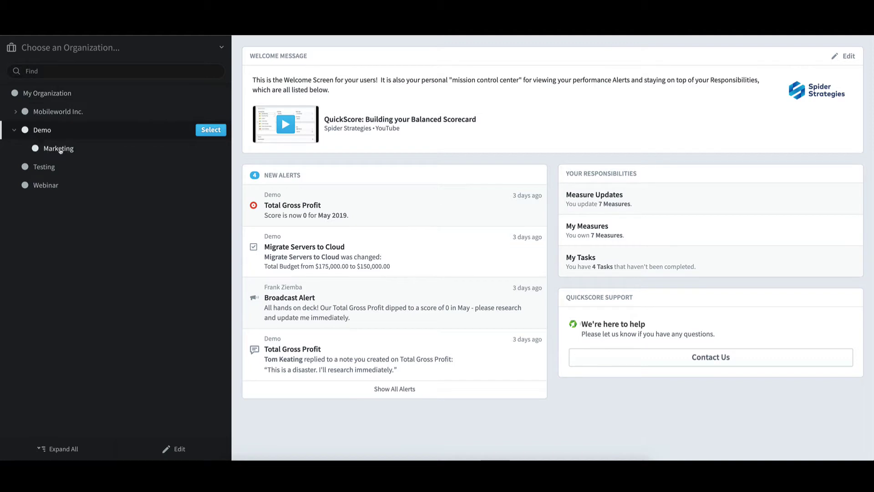
{"action": "left_click", "coordinate": [61, 150]}
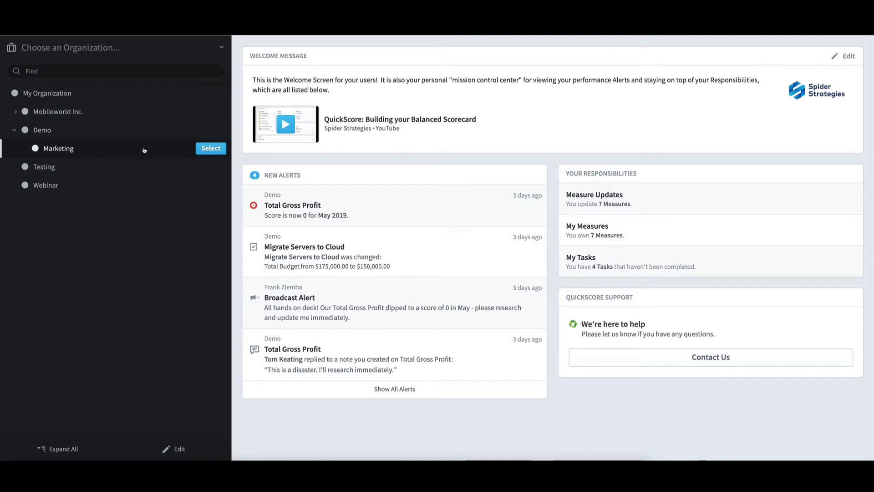
- Confirm the switch into the Marketing organization
{"action": "left_click", "coordinate": [211, 148]}
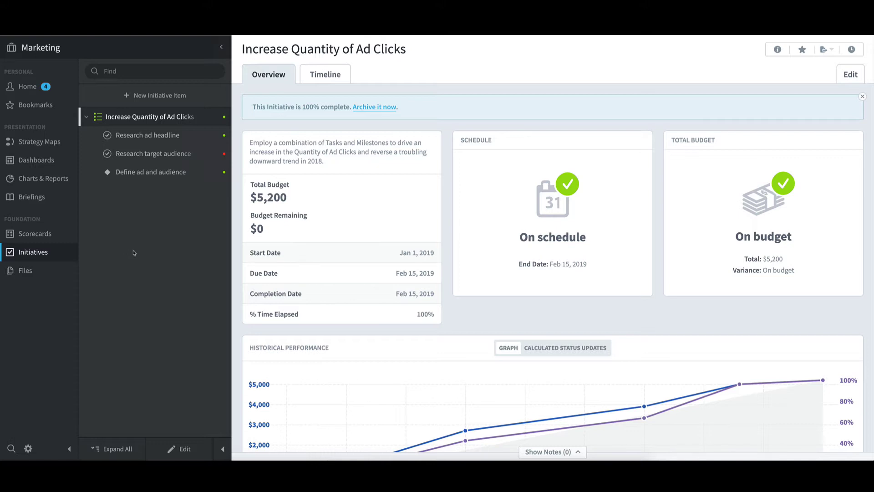
- View the Research ad headline and Research target audience tasks, then the Define ad and audience milestone
{"action": "left_click", "coordinate": [151, 139]}
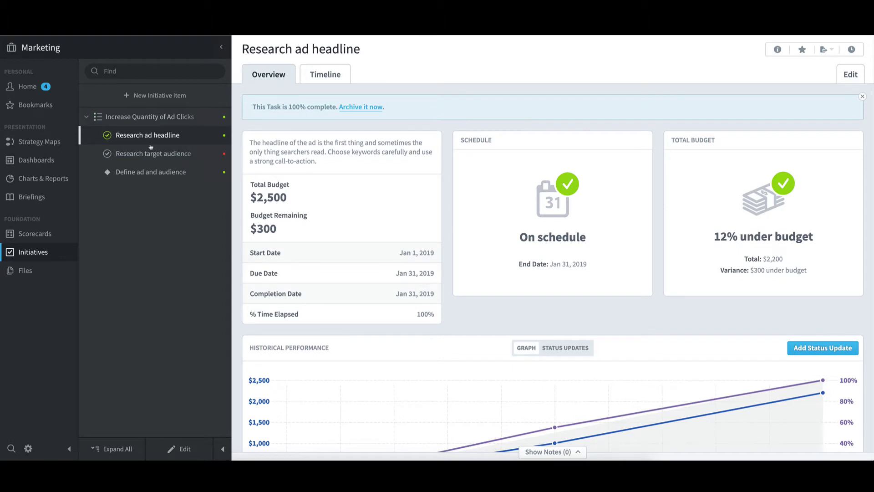
{"action": "left_click", "coordinate": [154, 155]}
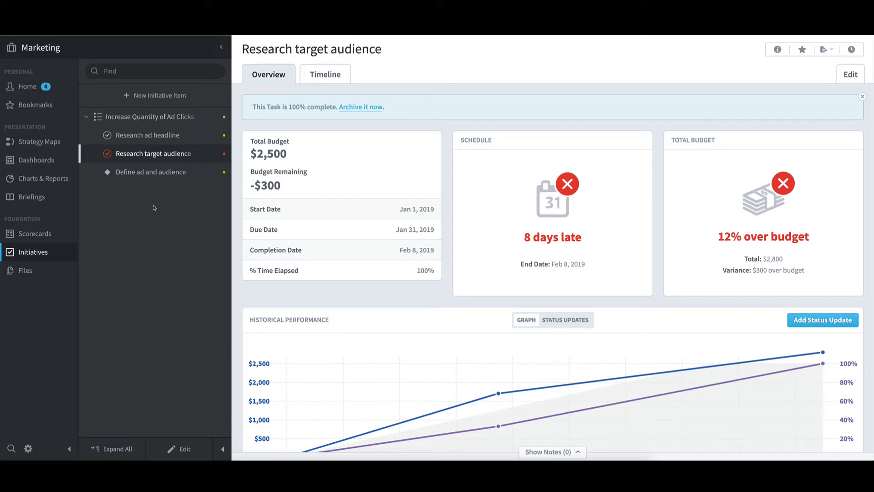
{"action": "left_click", "coordinate": [138, 175]}
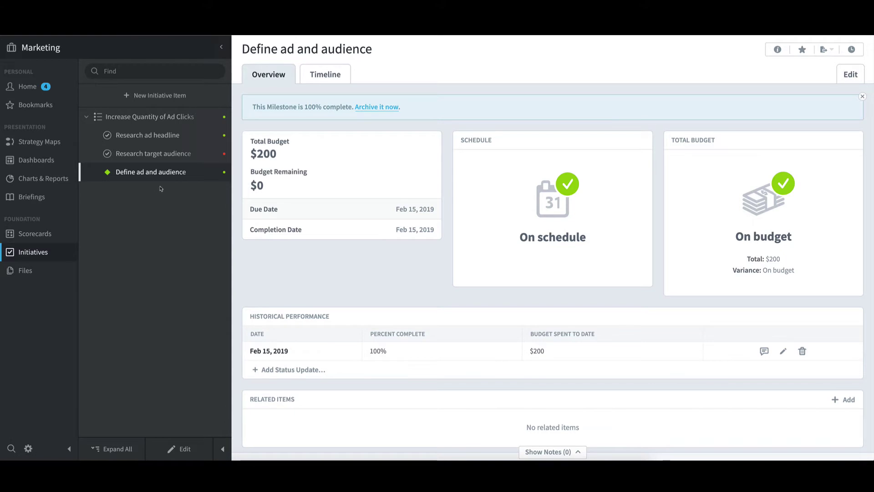
- Return to the Research ad headline task and show its historical performance as Status Updates
{"action": "left_click", "coordinate": [181, 139]}
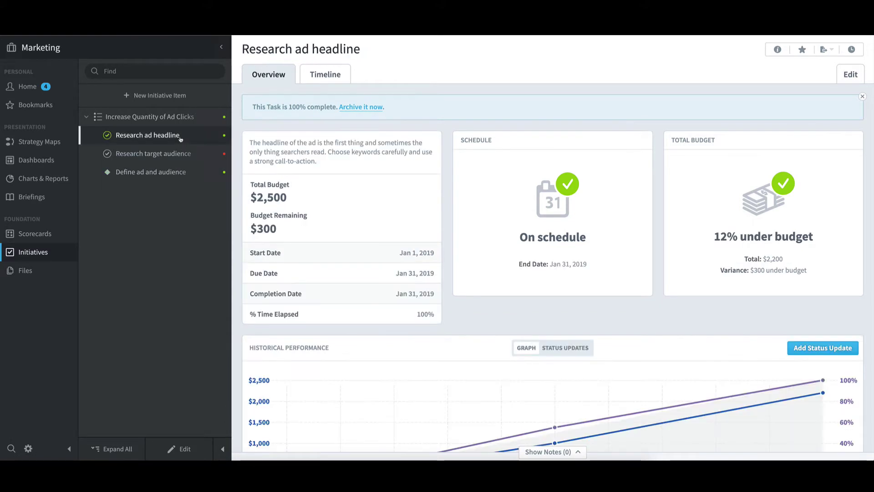
{"action": "left_click", "coordinate": [567, 348]}
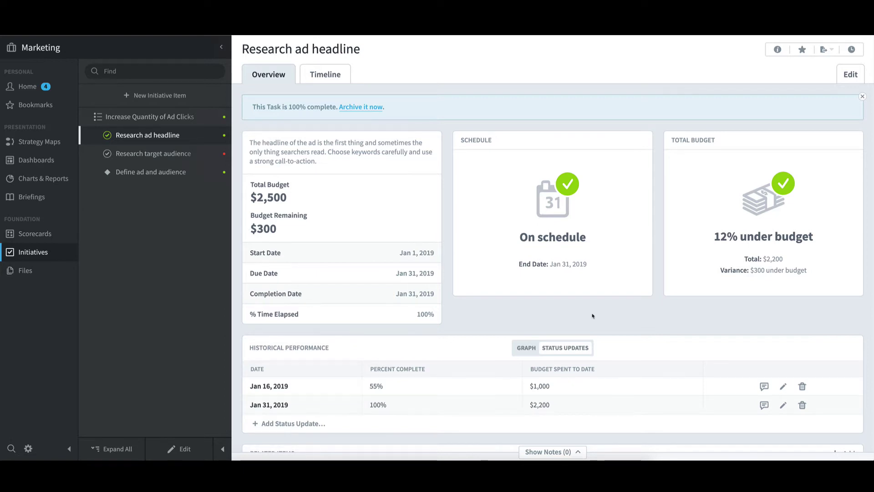
- Review Research target audience's status updates, then view the Define ad and audience milestone
{"action": "left_click", "coordinate": [183, 155]}
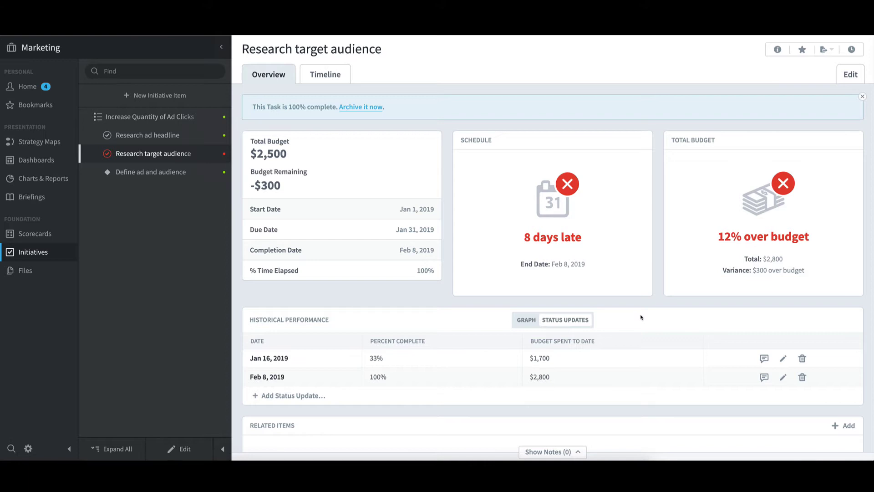
{"action": "left_click", "coordinate": [168, 177]}
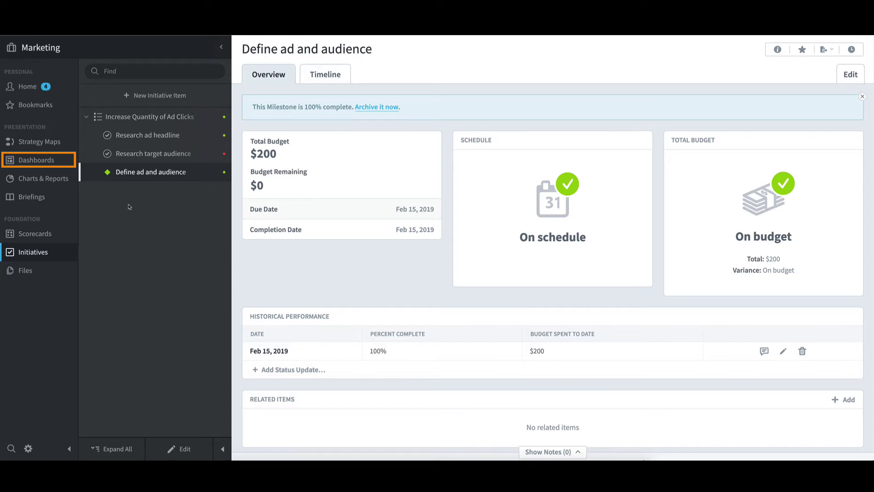
- Open the Increase Ad Clicks and Leads dashboard from the Marketing dashboards list
{"action": "left_click", "coordinate": [54, 165]}
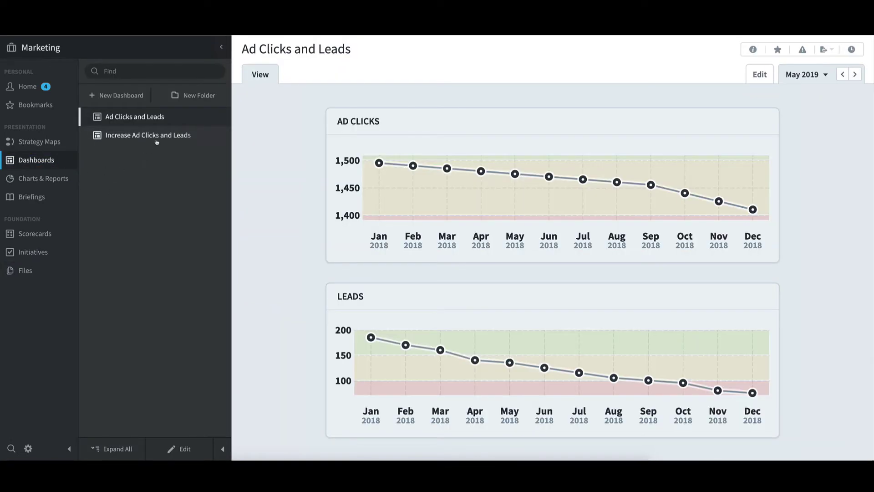
{"action": "left_click", "coordinate": [156, 136]}
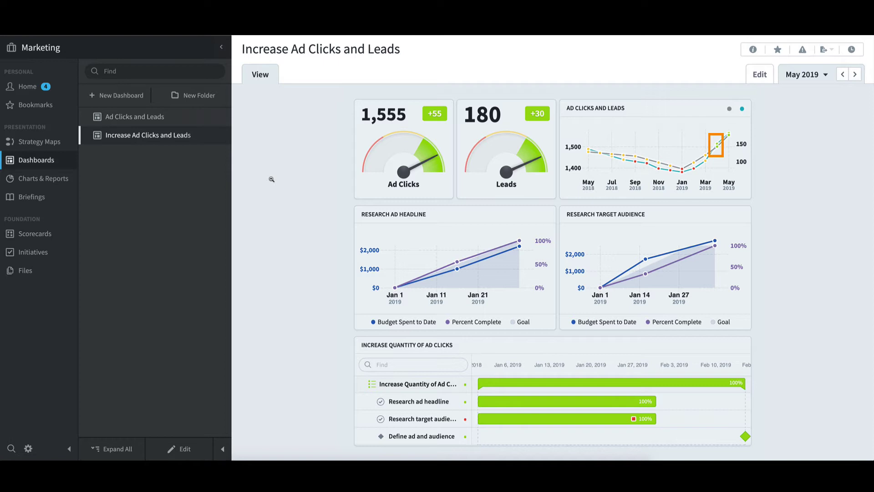
{"action": "mouse_move", "coordinate": [719, 146]}
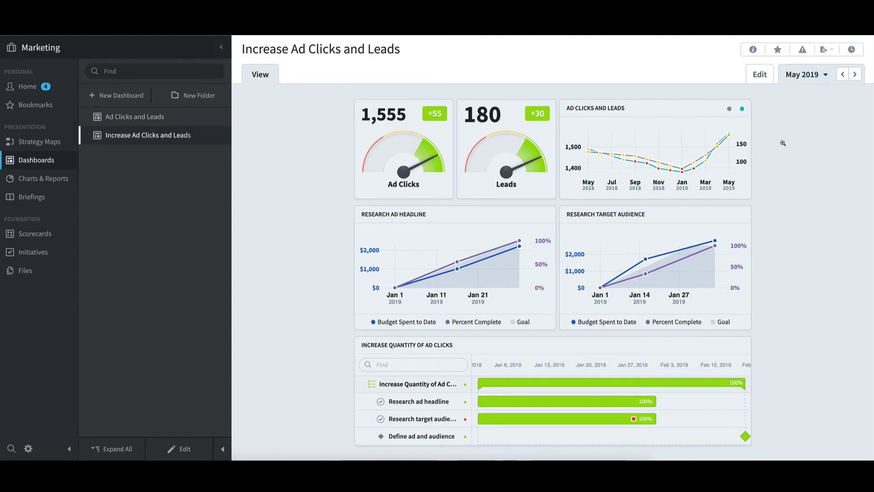
{"action": "left_click", "coordinate": [720, 383]}
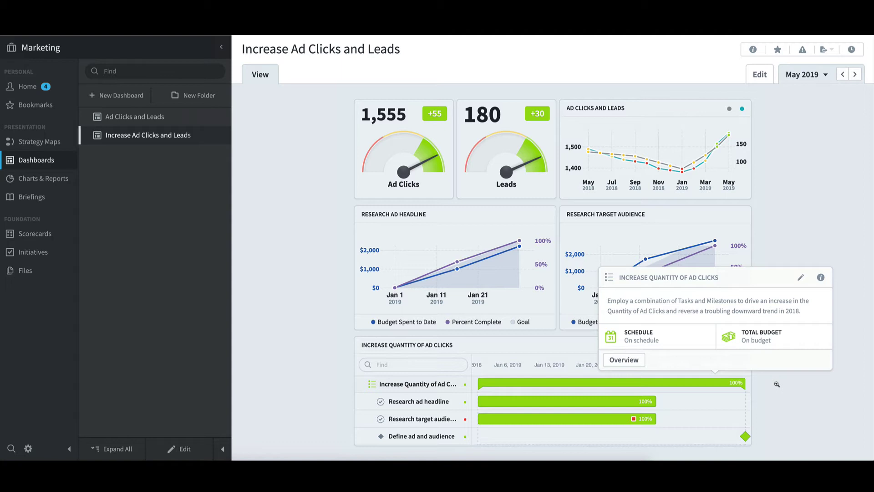
{"action": "left_click", "coordinate": [615, 420]}
{"action": "left_click", "coordinate": [615, 420]}
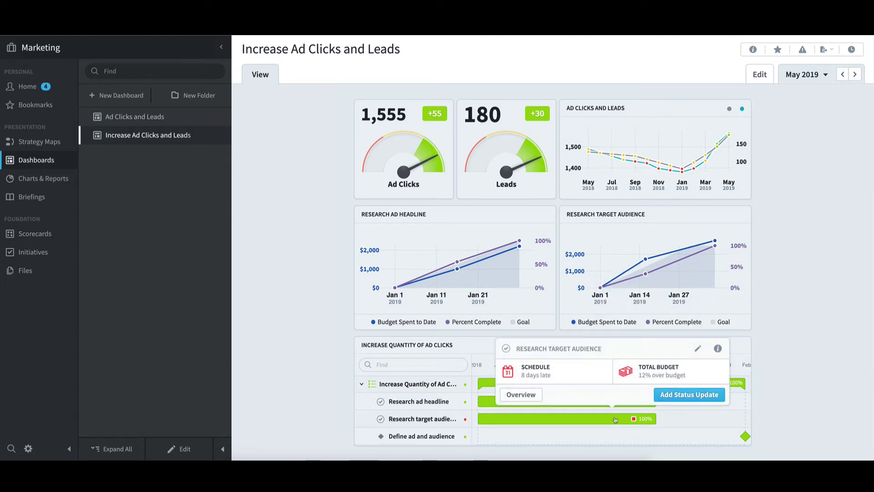
{"action": "left_click", "coordinate": [608, 419]}
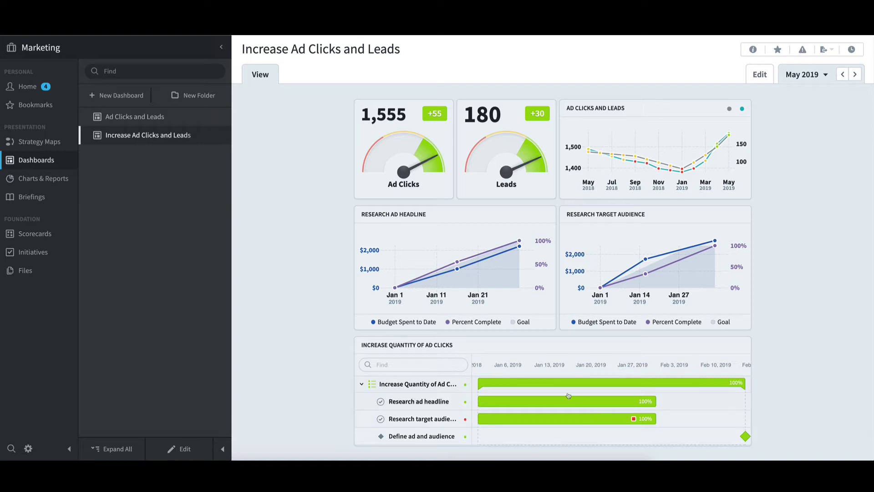
- Start a new initiative named 'Increase Quantity of Ad Clicks - Training'
{"action": "left_click", "coordinate": [50, 255]}
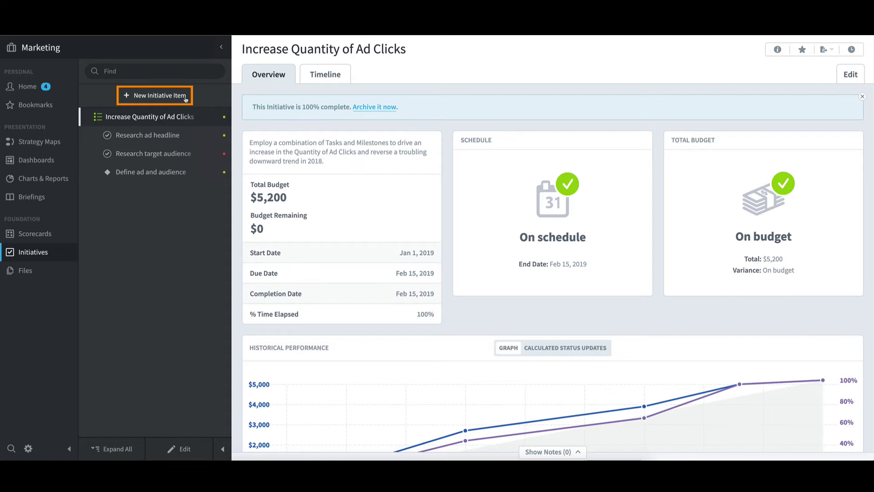
{"action": "left_click", "coordinate": [186, 97]}
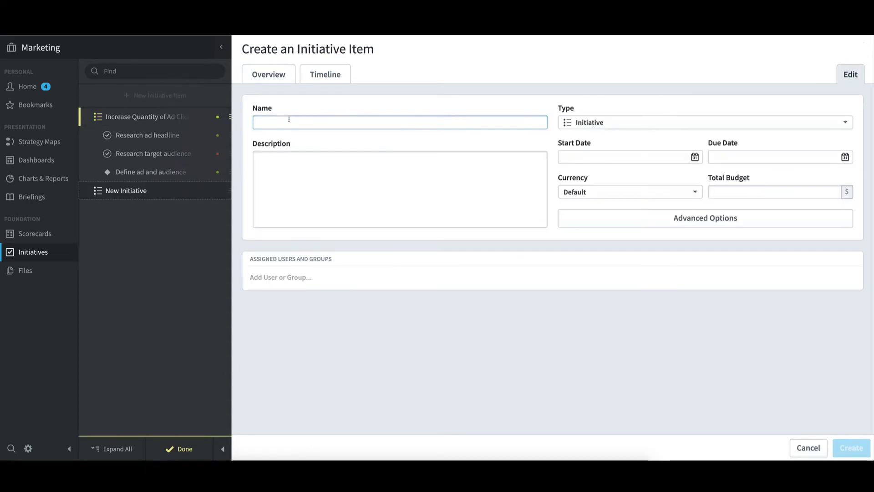
{"action": "type", "text": "I"}
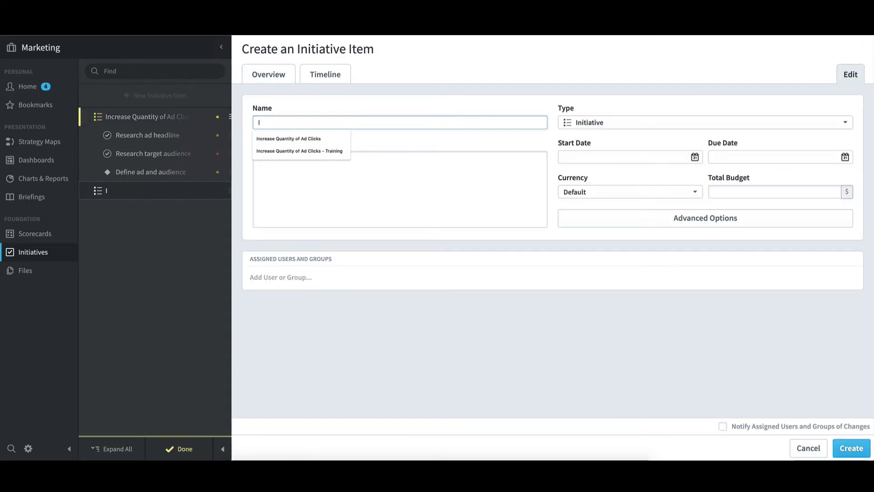
{"action": "left_click", "coordinate": [300, 151]}
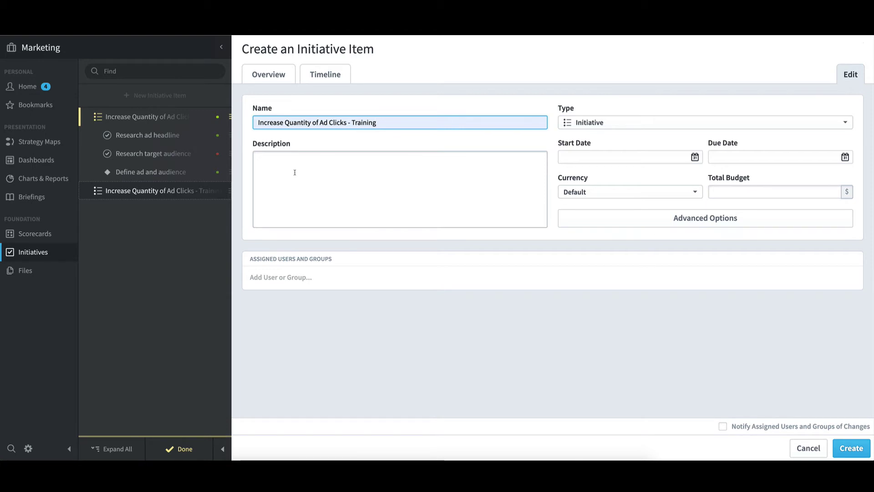
- Assign the suggested user to the initiative and create it
{"action": "left_click", "coordinate": [291, 278]}
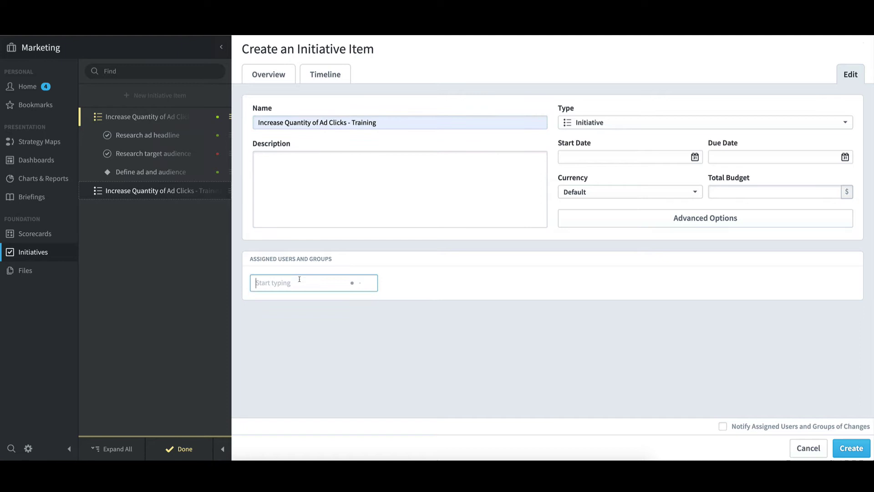
{"action": "left_click", "coordinate": [283, 319]}
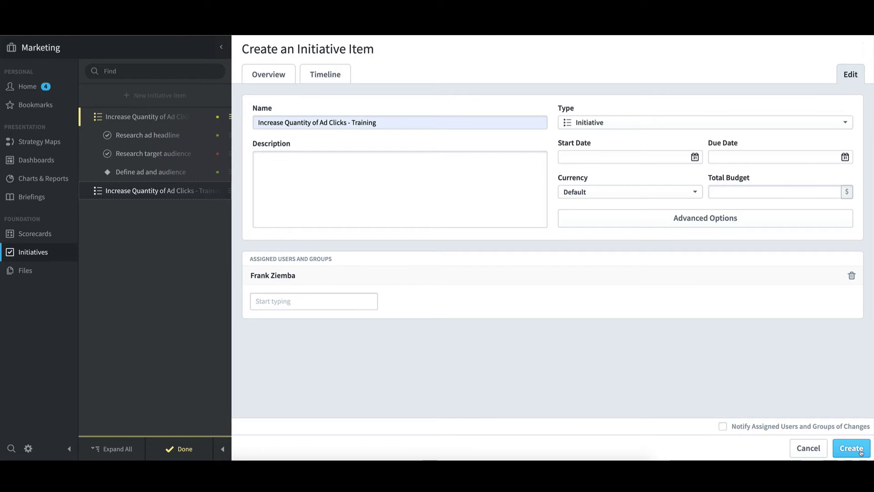
{"action": "left_click", "coordinate": [861, 449]}
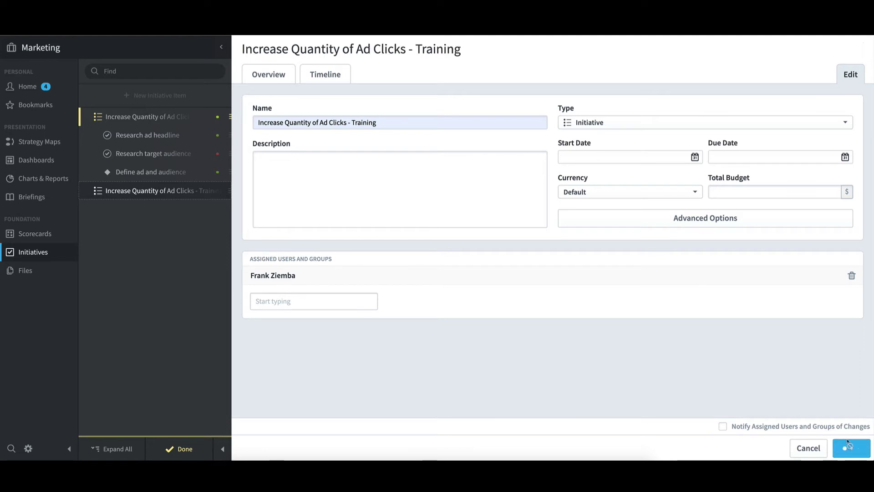
- In the Training initiative, start a new Task item named 'Research ad headline'
{"action": "left_click", "coordinate": [176, 192]}
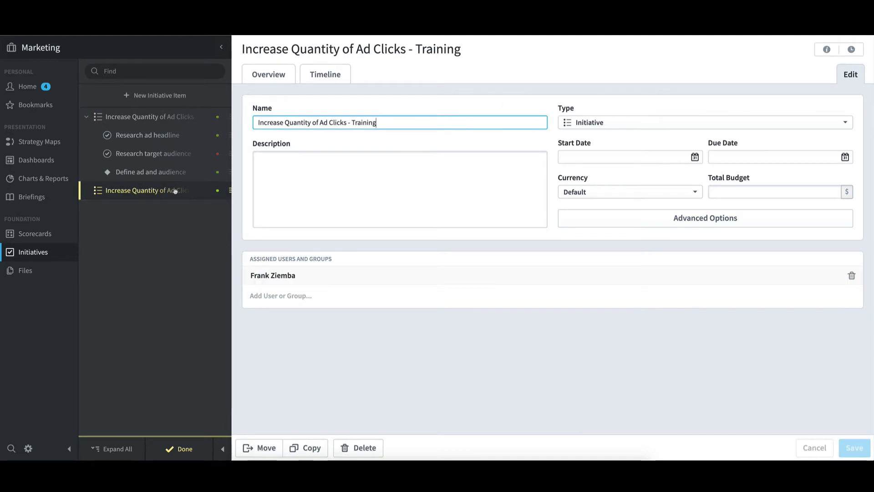
{"action": "left_click", "coordinate": [172, 97]}
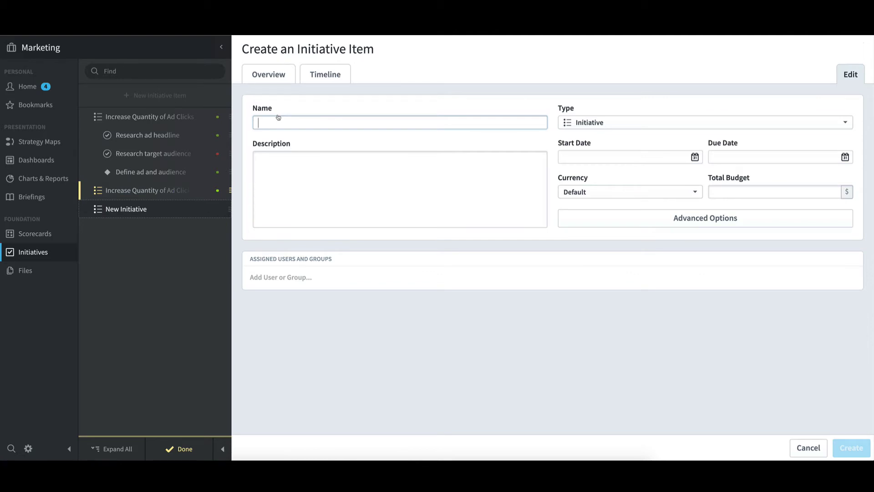
{"action": "type", "text": "R"}
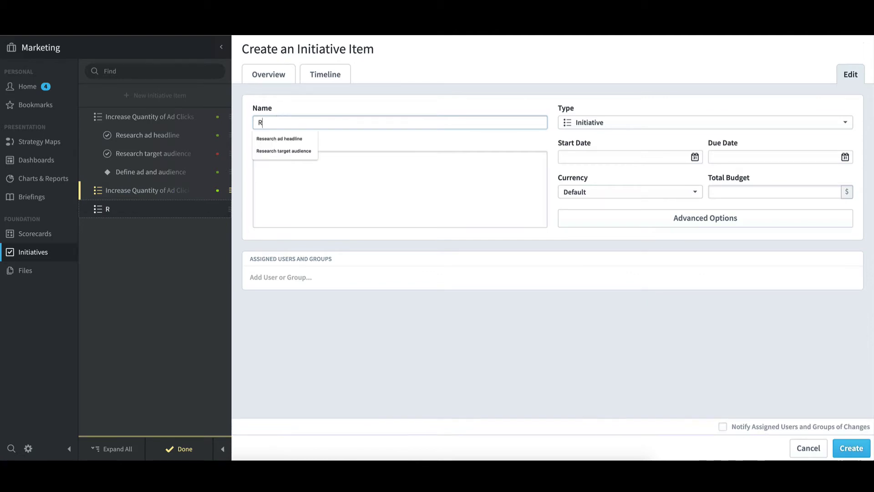
{"action": "left_click", "coordinate": [283, 137]}
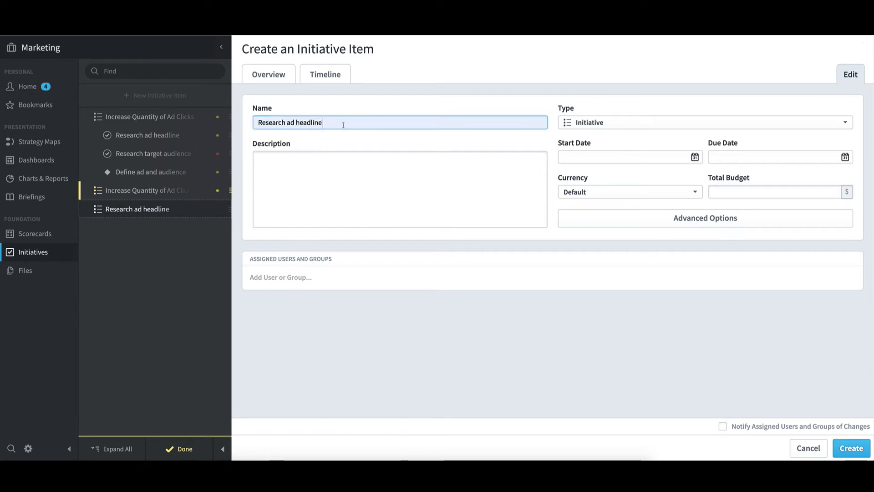
{"action": "left_click", "coordinate": [584, 127]}
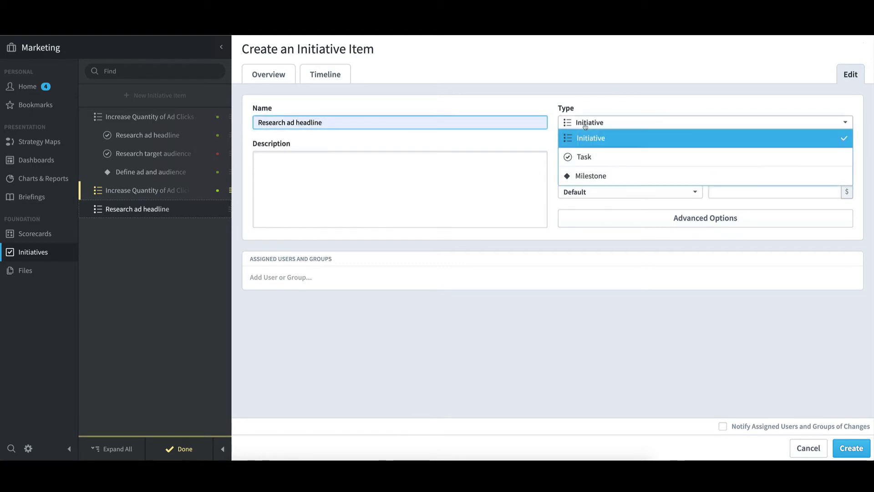
{"action": "left_click", "coordinate": [595, 157]}
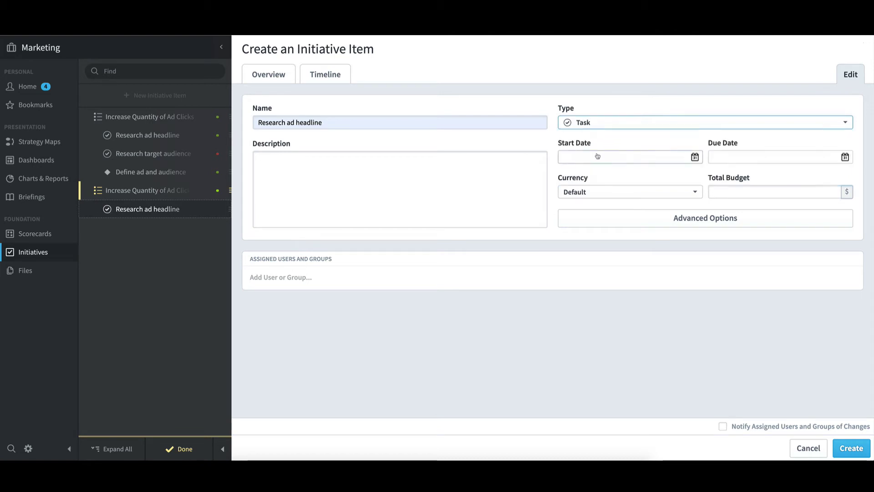
- Give the task dates 1/1/2019 to 1/31/2019 and a total budget of 2,500
{"action": "left_click", "coordinate": [588, 160]}
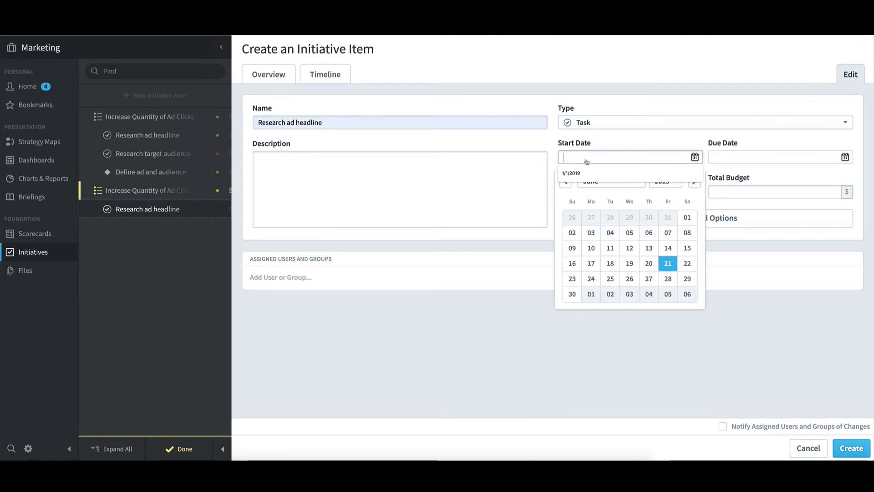
{"action": "left_click", "coordinate": [637, 173]}
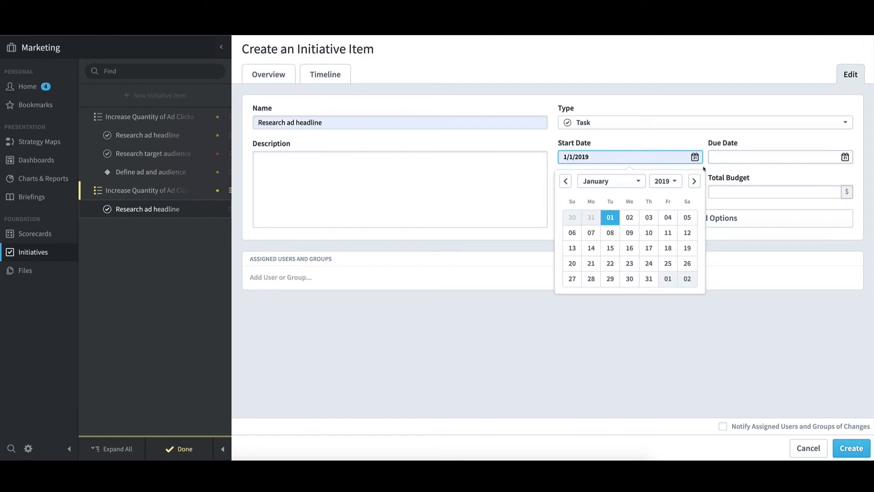
{"action": "left_click", "coordinate": [726, 162]}
{"action": "left_click", "coordinate": [726, 173]}
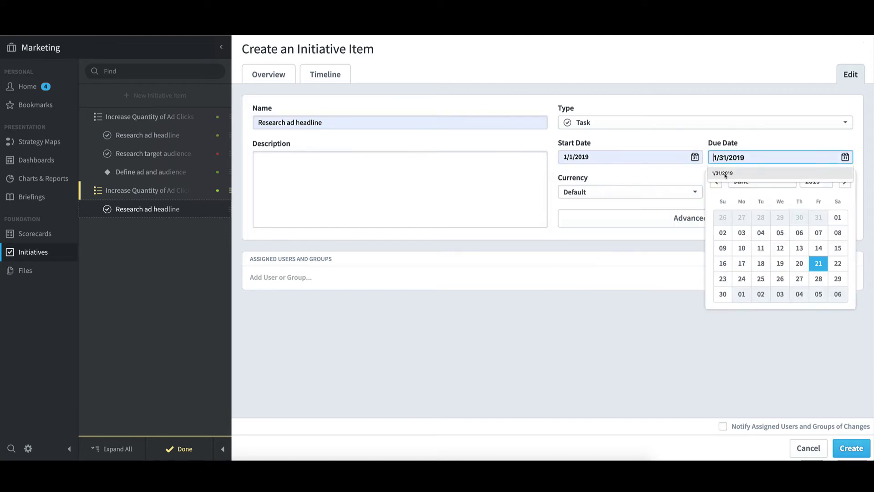
{"action": "left_click", "coordinate": [703, 138]}
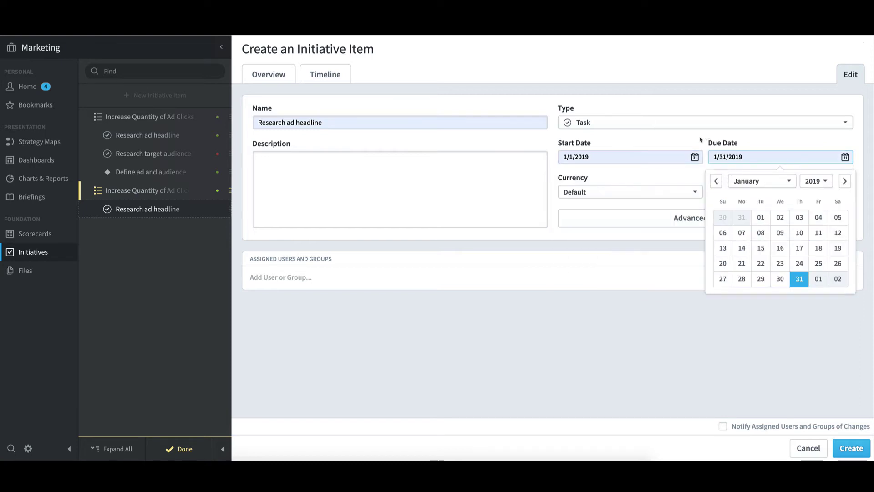
{"action": "left_click", "coordinate": [723, 190]}
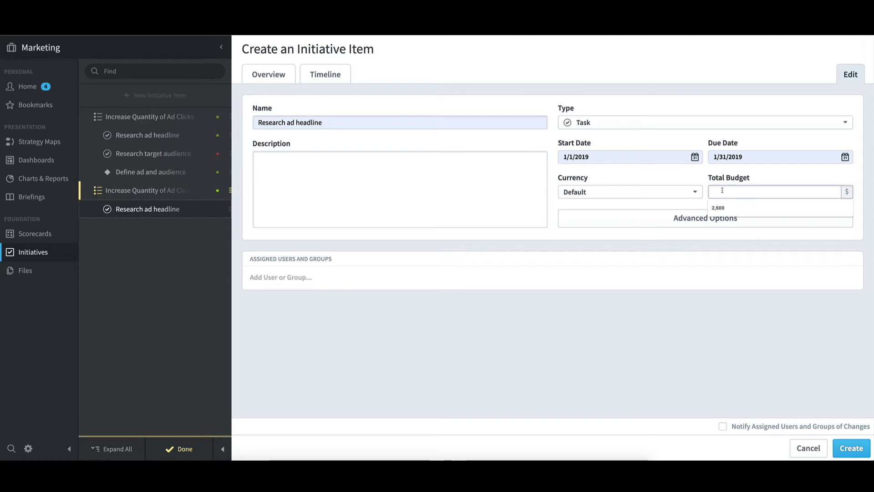
{"action": "left_click", "coordinate": [718, 207]}
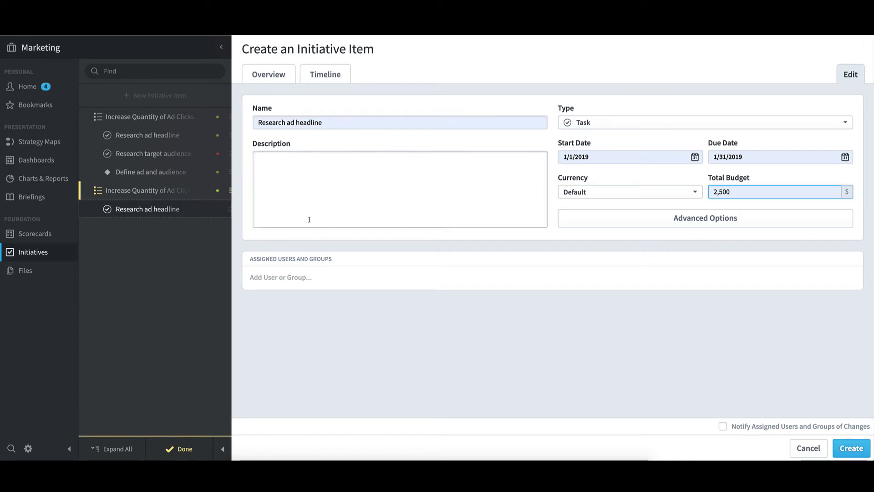
- Assign the team member to the task and create it
{"action": "left_click", "coordinate": [286, 279]}
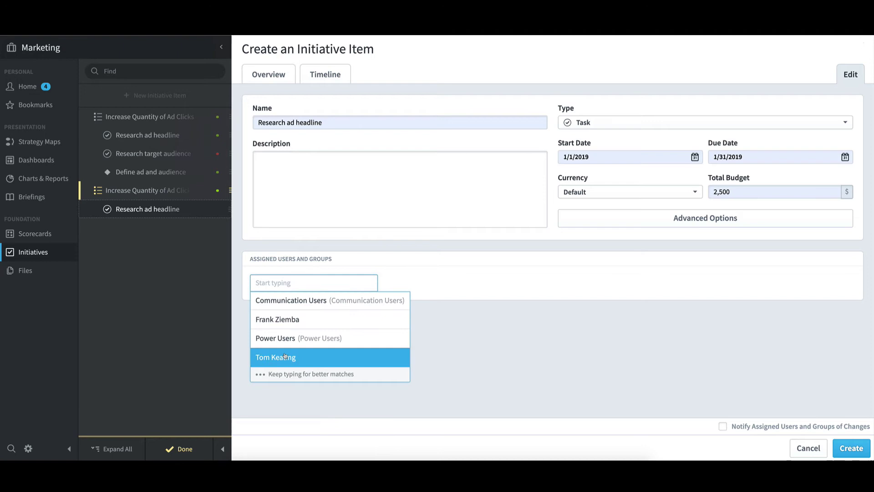
{"action": "left_click", "coordinate": [286, 356]}
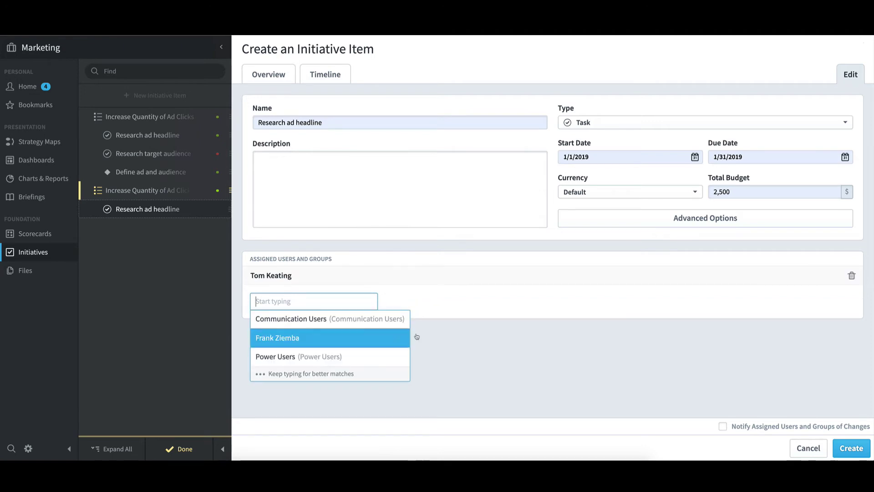
{"action": "left_click", "coordinate": [500, 275]}
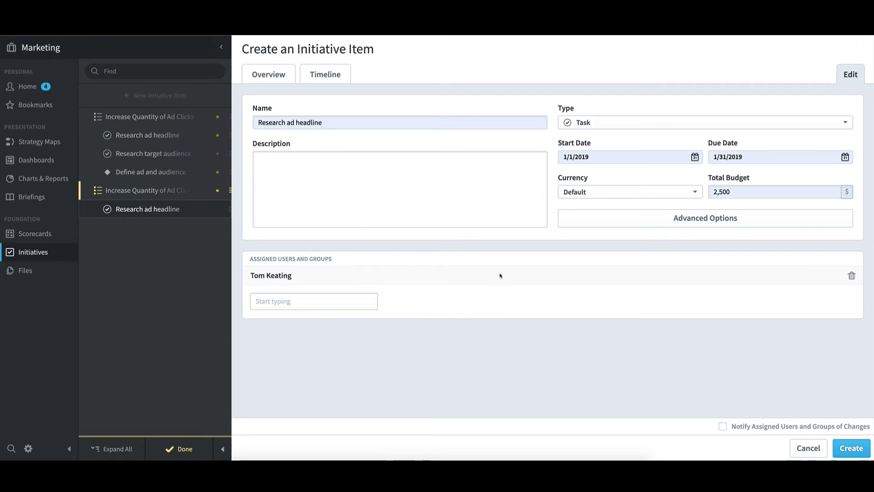
{"action": "left_click", "coordinate": [859, 448]}
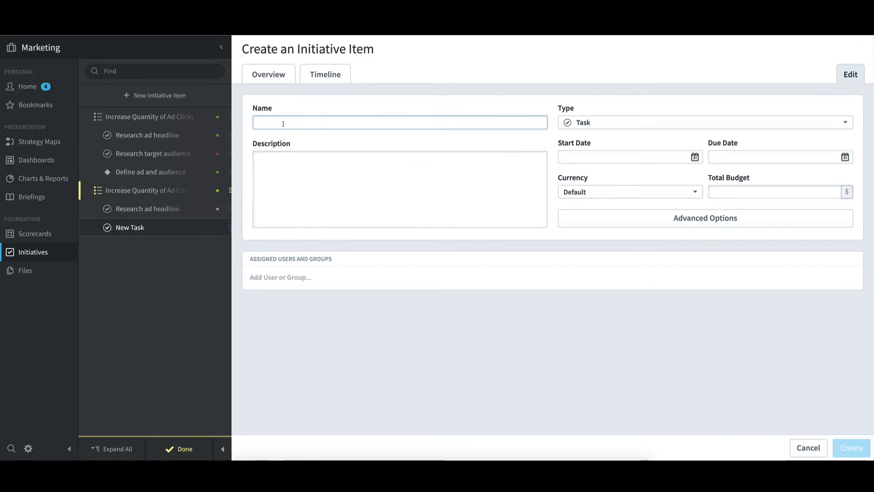
- Name the next item 'Research target audience' and date it 1/1/2019 to 1/31/2019
{"action": "type", "text": "Research target audience"}
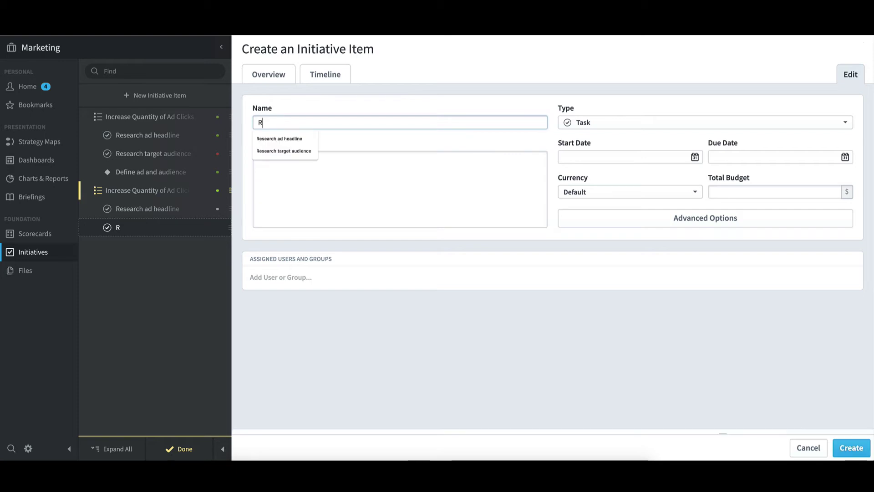
{"action": "left_click", "coordinate": [286, 151]}
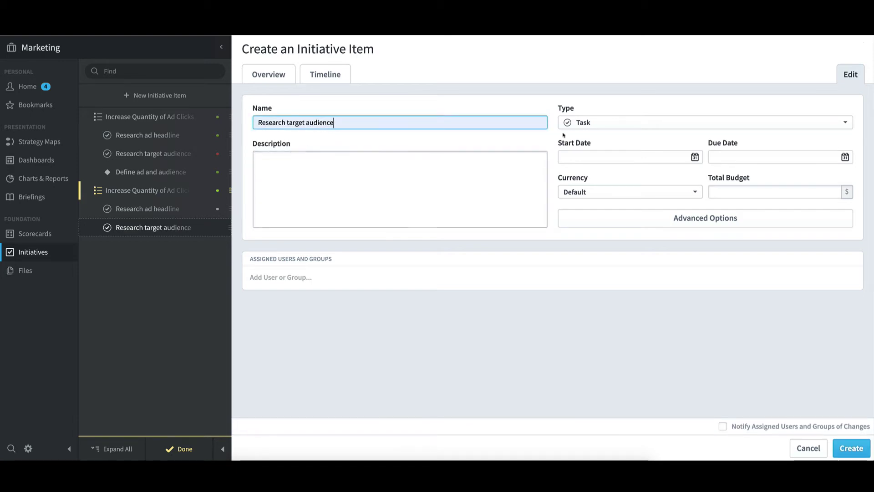
{"action": "left_click", "coordinate": [587, 157]}
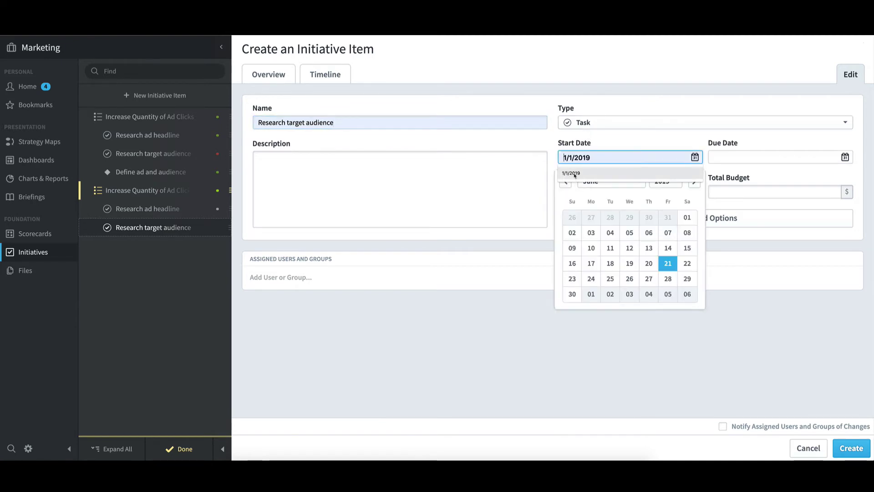
{"action": "left_click", "coordinate": [590, 173]}
{"action": "left_click", "coordinate": [723, 158]}
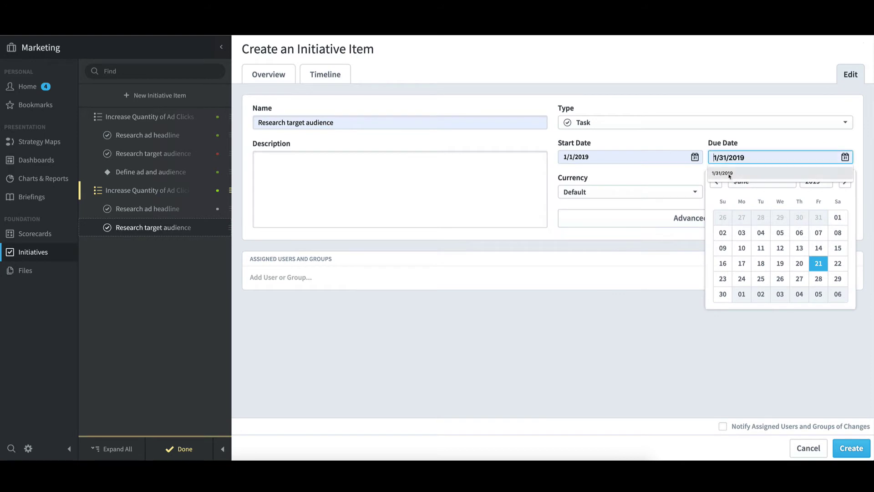
{"action": "left_click", "coordinate": [728, 173]}
{"action": "key", "text": "Tab"}
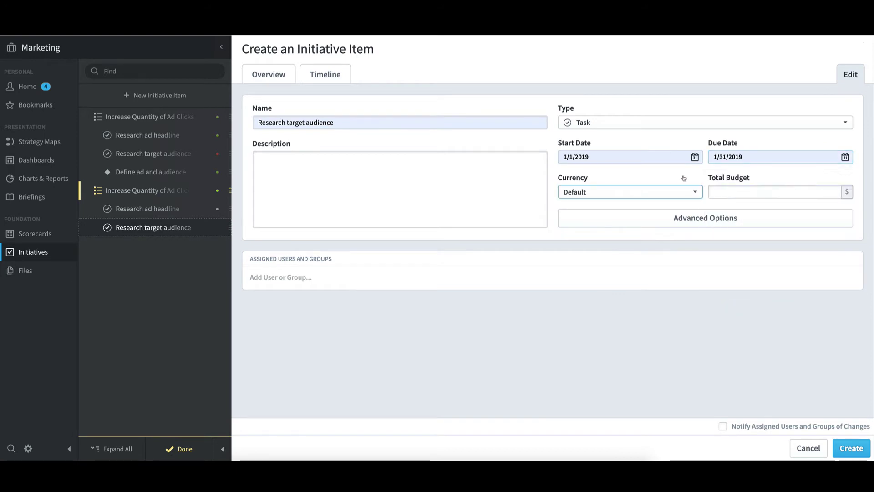
- Set a 2,500 total budget, assign the team member, and create the task
{"action": "left_click", "coordinate": [734, 192]}
{"action": "left_click", "coordinate": [725, 206]}
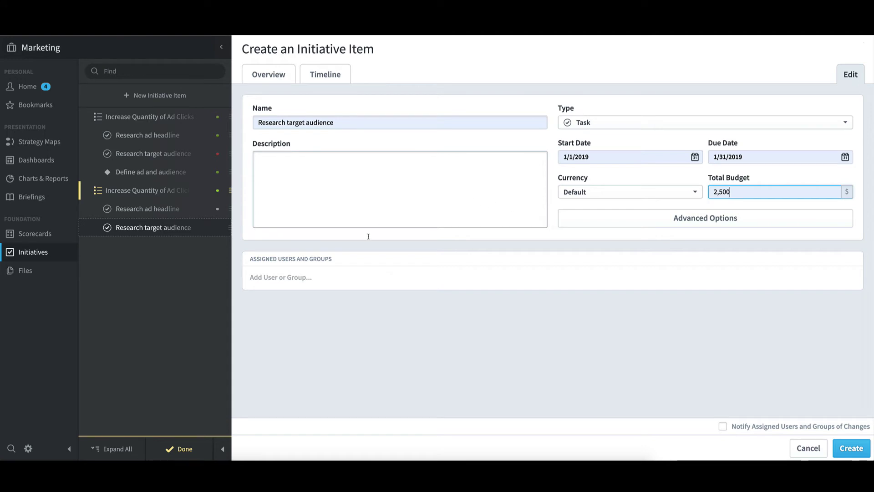
{"action": "left_click", "coordinate": [311, 278]}
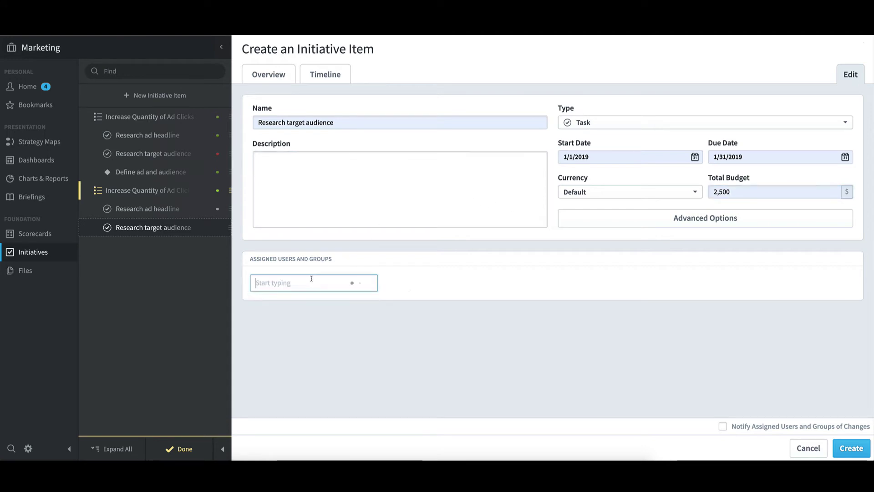
{"action": "left_click", "coordinate": [273, 357]}
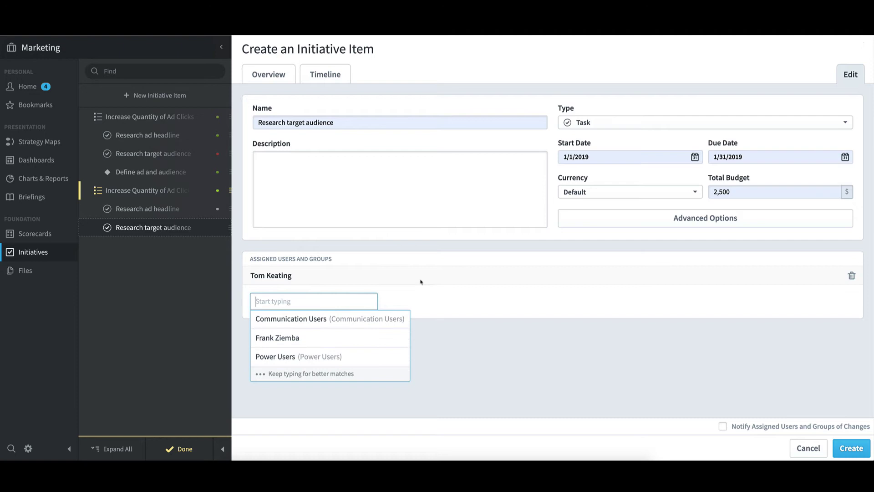
{"action": "left_click", "coordinate": [431, 258]}
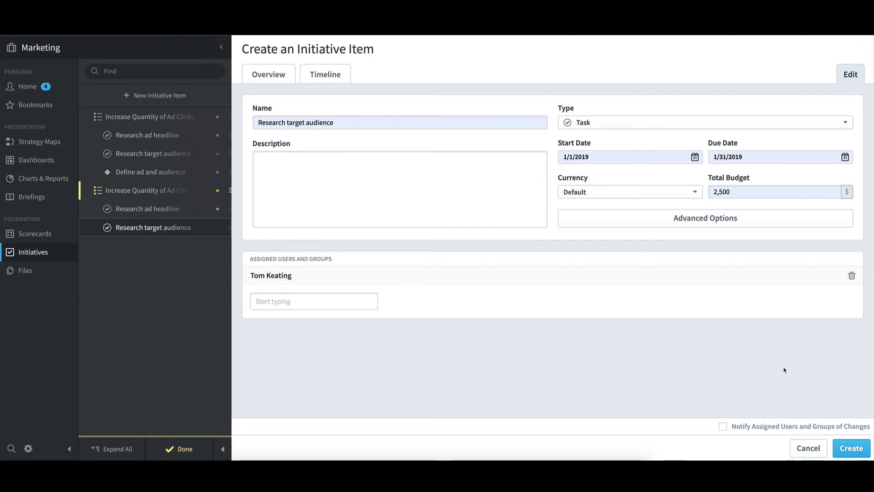
{"action": "left_click", "coordinate": [848, 449]}
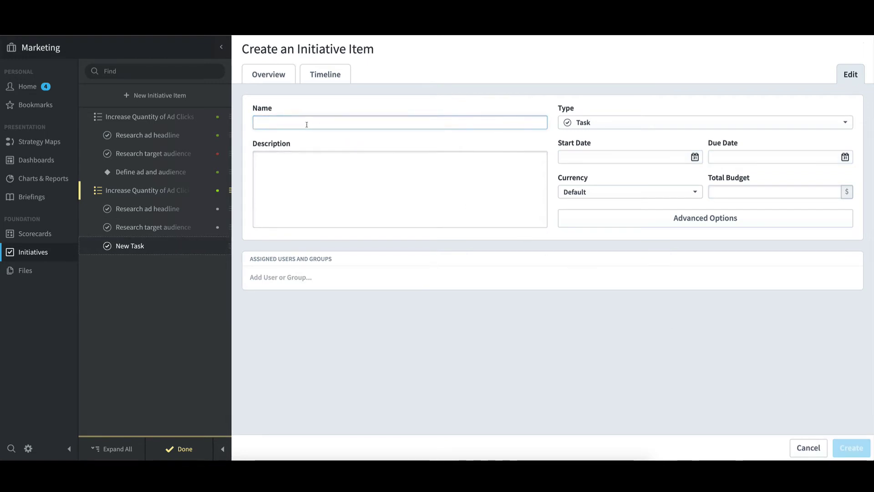
- Make 'Define ad and audience' a milestone due February 15, 2019
{"action": "type", "text": "Def"}
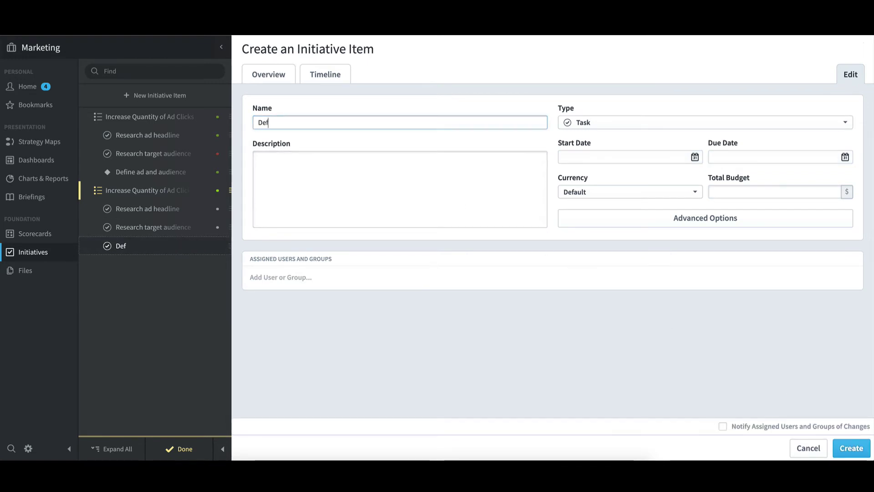
{"action": "type", "text": "in"}
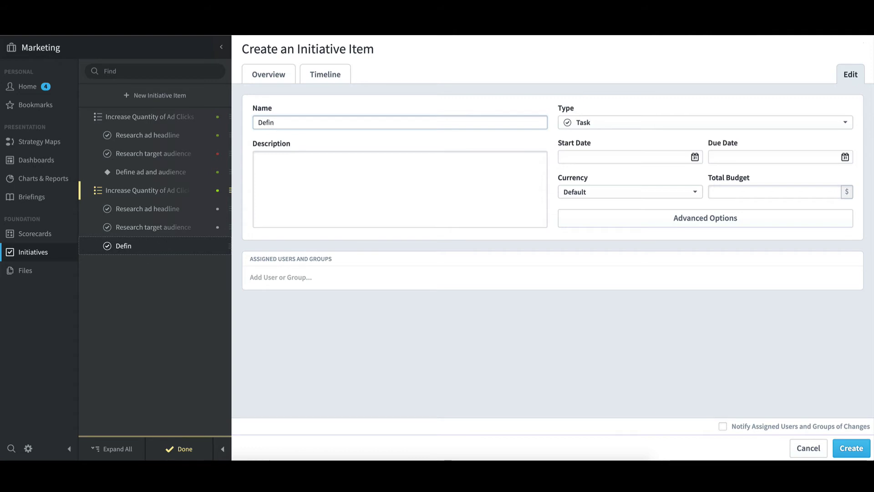
{"action": "type", "text": "e ad and audience"}
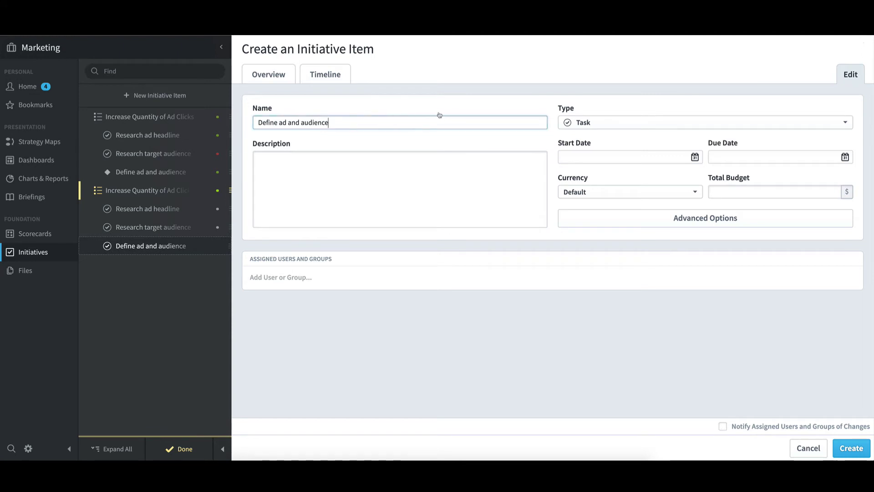
{"action": "left_click", "coordinate": [582, 123]}
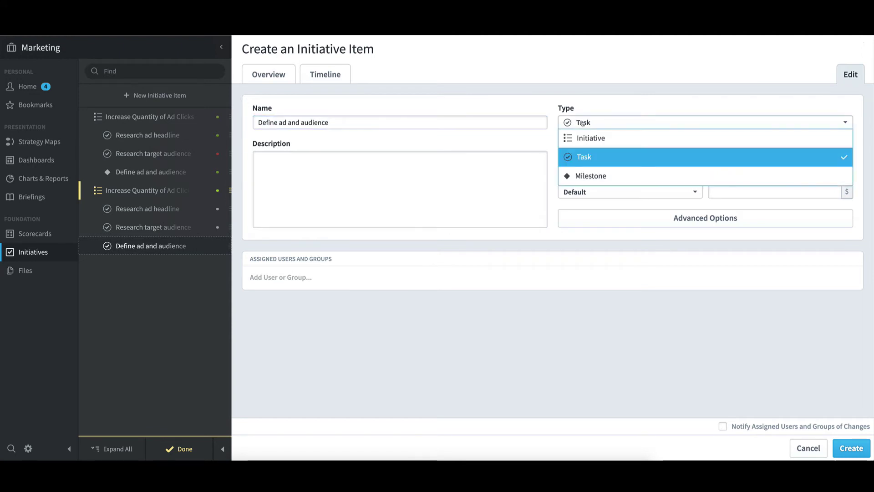
{"action": "left_click", "coordinate": [594, 177]}
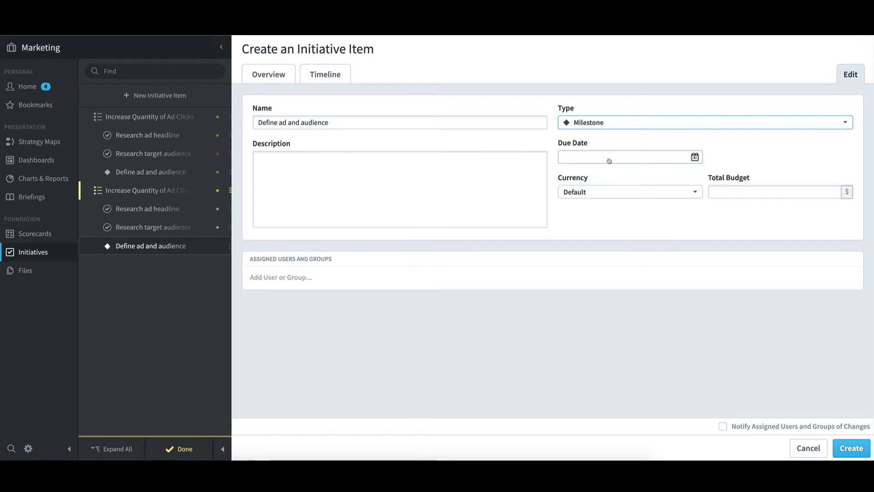
{"action": "left_click", "coordinate": [609, 159]}
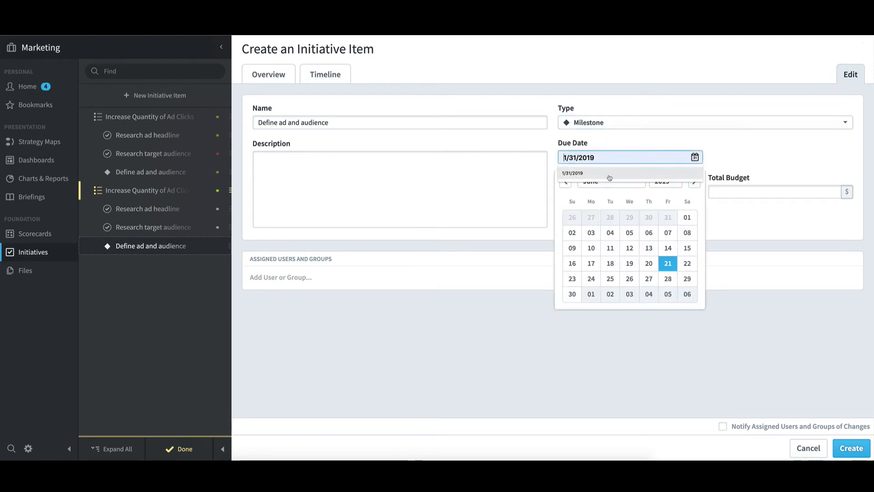
{"action": "left_click", "coordinate": [605, 185]}
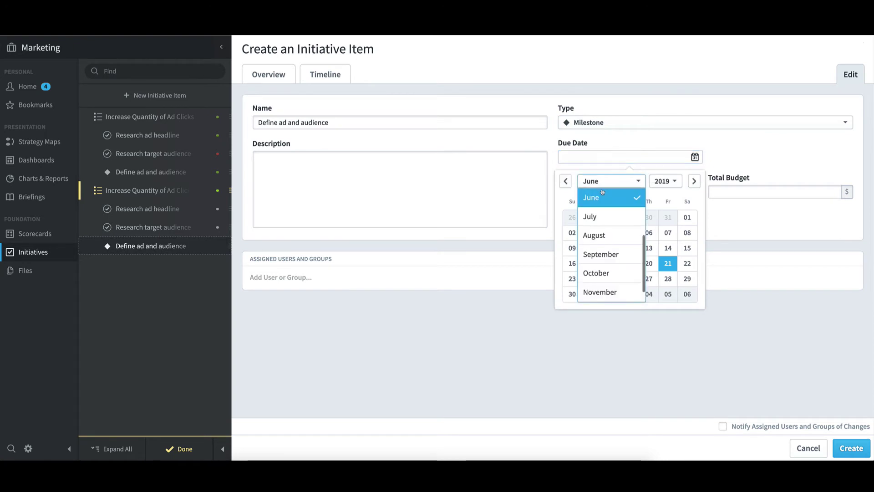
{"action": "scroll", "coordinate": [601, 201], "scroll_direction": "up", "scroll_amount": 3}
{"action": "left_click", "coordinate": [600, 214]}
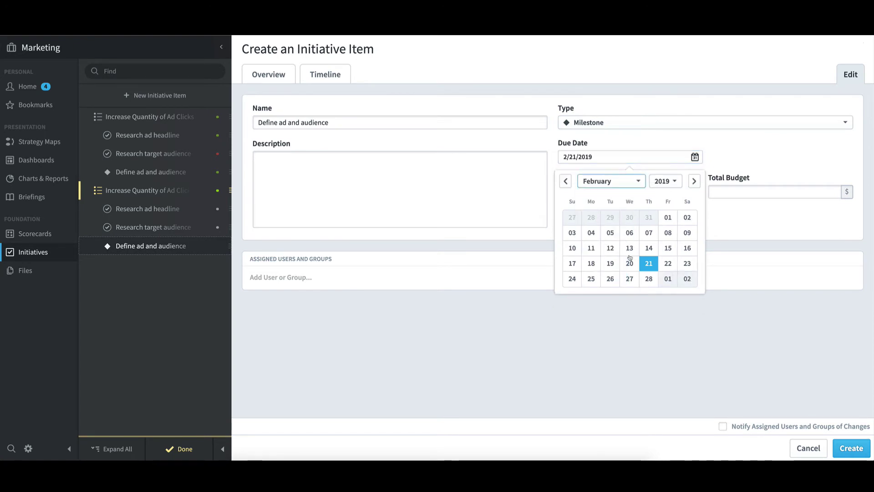
{"action": "left_click", "coordinate": [668, 248]}
- Give the milestone a 200 budget, assign two people, and create it
{"action": "left_click", "coordinate": [725, 193]}
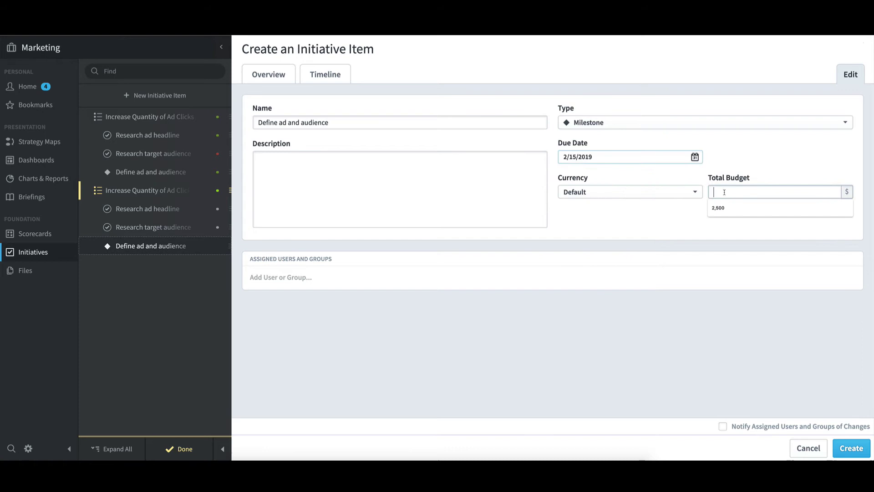
{"action": "type", "text": "200"}
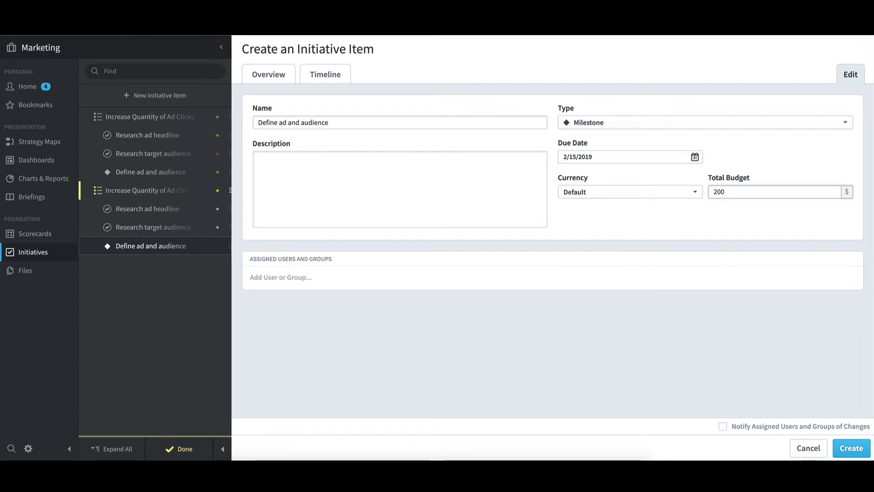
{"action": "left_click", "coordinate": [710, 193]}
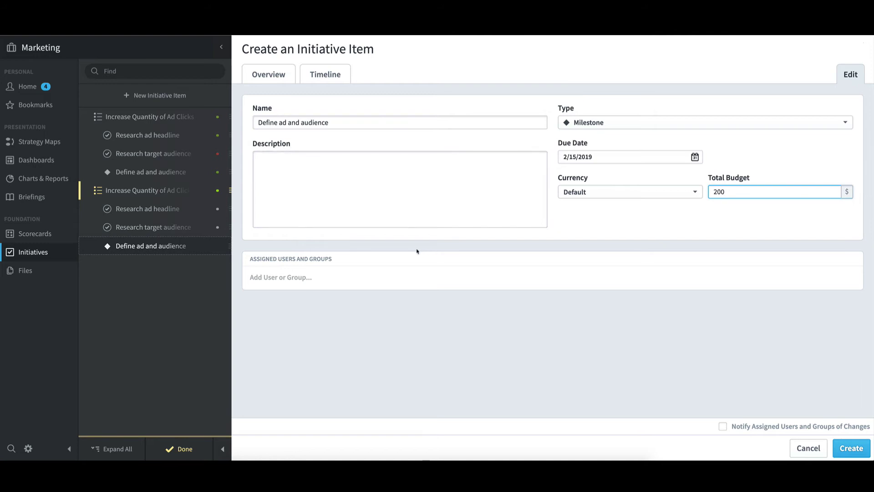
{"action": "left_click", "coordinate": [315, 279]}
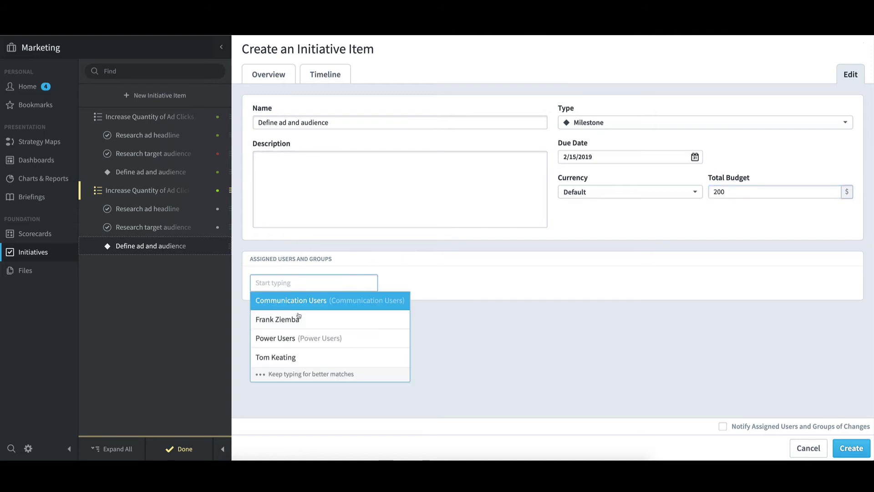
{"action": "left_click", "coordinate": [300, 317]}
{"action": "left_click", "coordinate": [286, 357]}
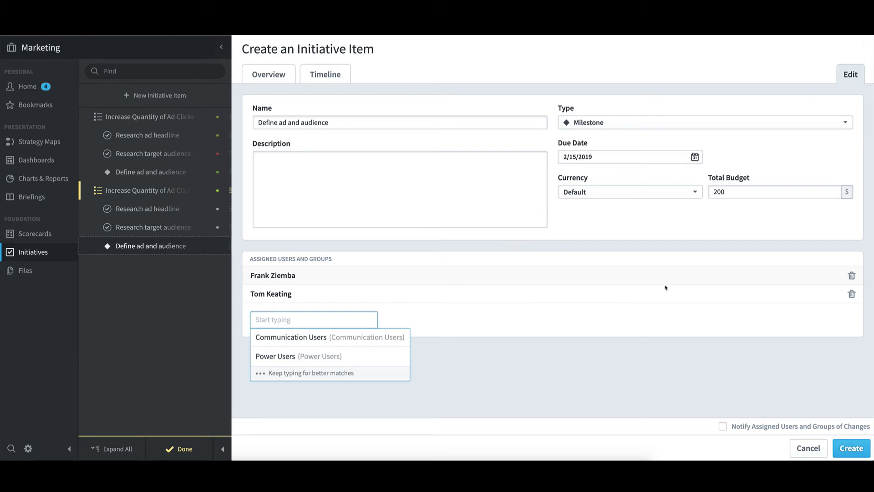
{"action": "left_click", "coordinate": [852, 449]}
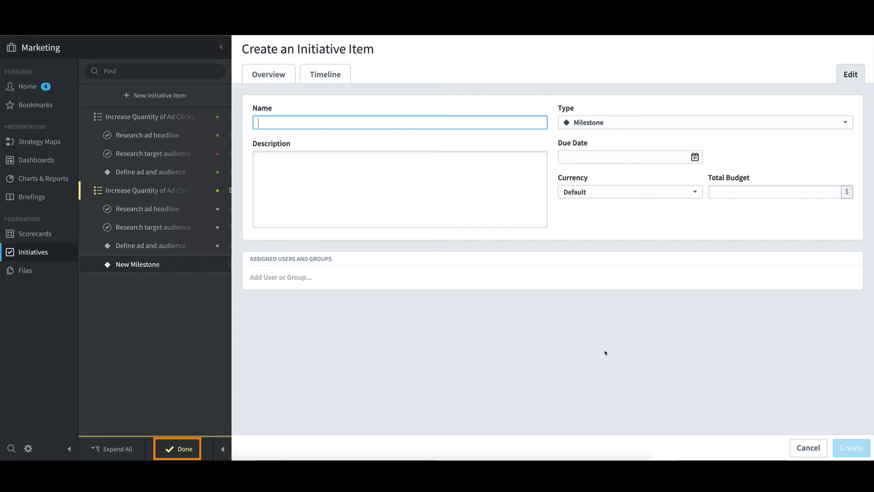
- Leave tree edit mode to show the Training initiative overview with its $5,200 budget, Jan 1–Feb 15, 2019
{"action": "left_click", "coordinate": [185, 453]}
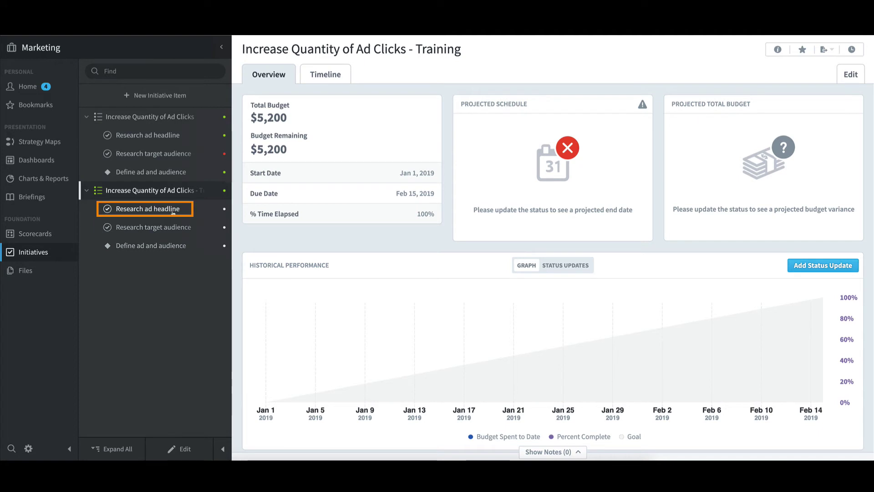
- Log a January 16, 2019 status update on Research ad headline: 55% complete, $1,000 spent
{"action": "left_click", "coordinate": [173, 210]}
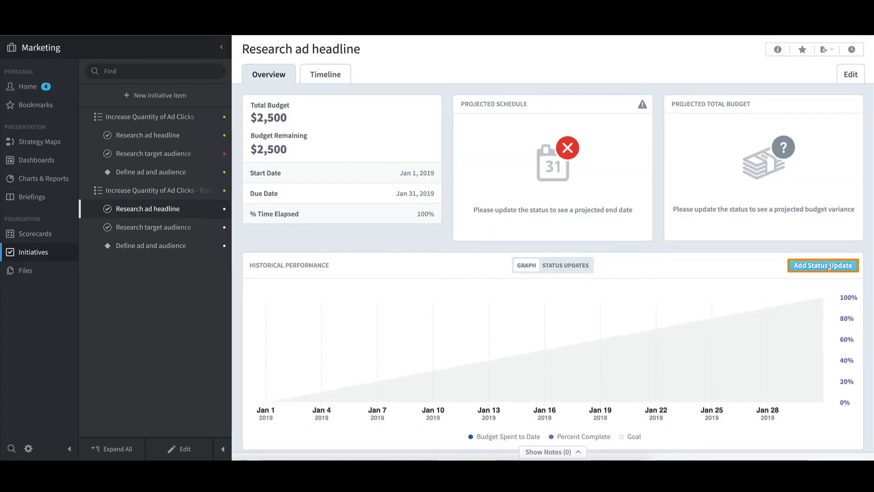
{"action": "left_click", "coordinate": [830, 267]}
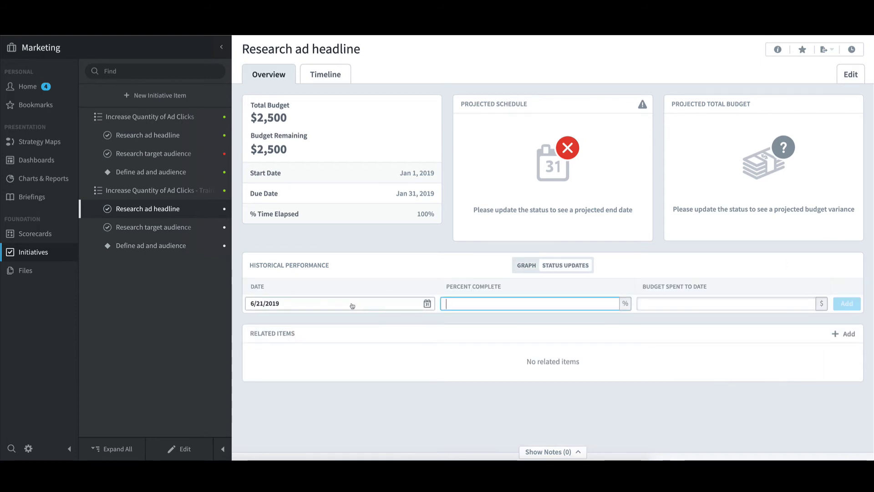
{"action": "left_click", "coordinate": [352, 306]}
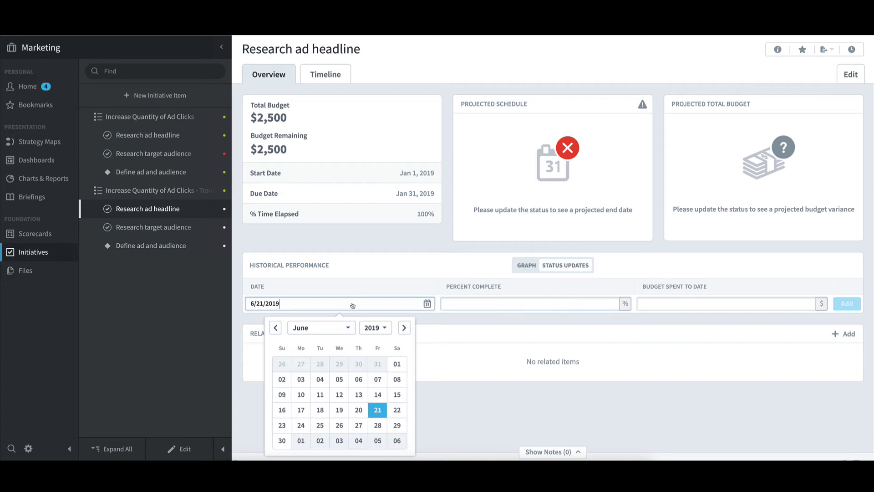
{"action": "left_click", "coordinate": [347, 327]}
{"action": "left_click", "coordinate": [342, 343]}
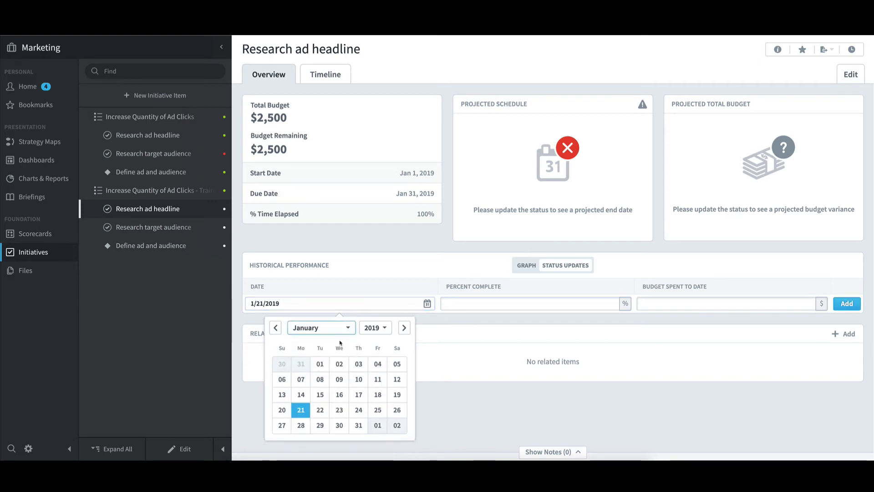
{"action": "left_click", "coordinate": [342, 395]}
{"action": "left_click", "coordinate": [447, 305]}
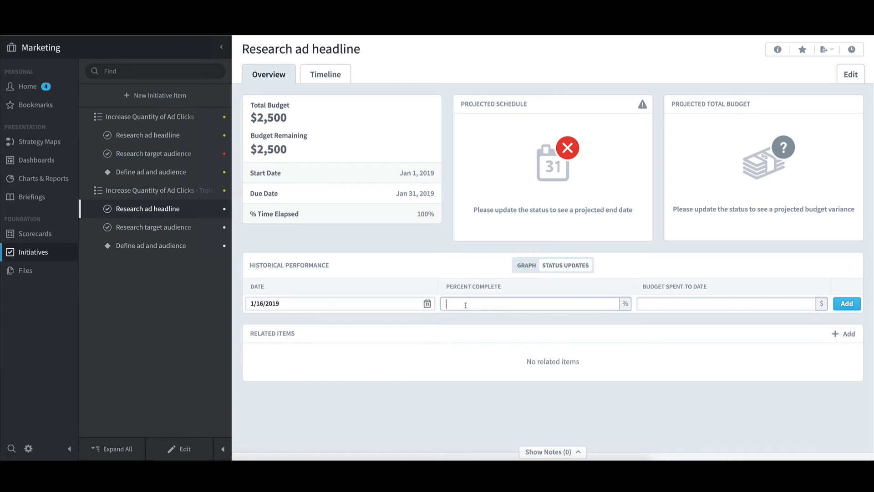
{"action": "type", "text": "55"}
{"action": "left_click", "coordinate": [659, 303]}
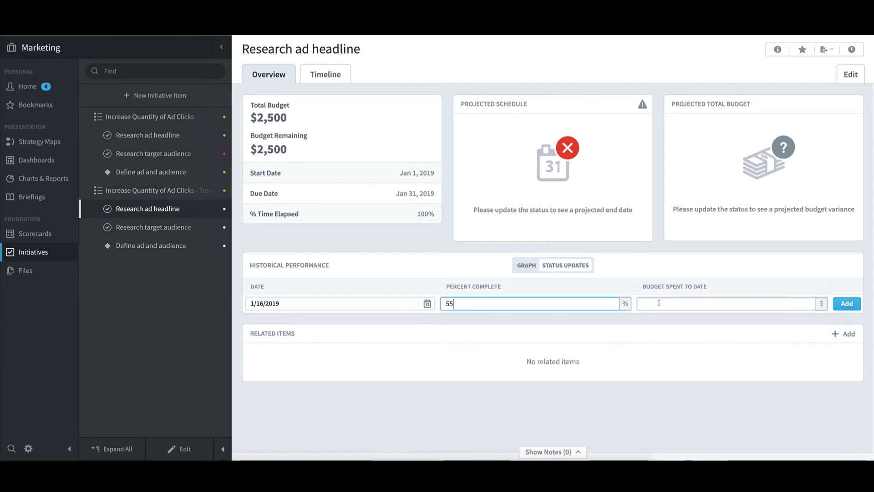
{"action": "type", "text": "1"}
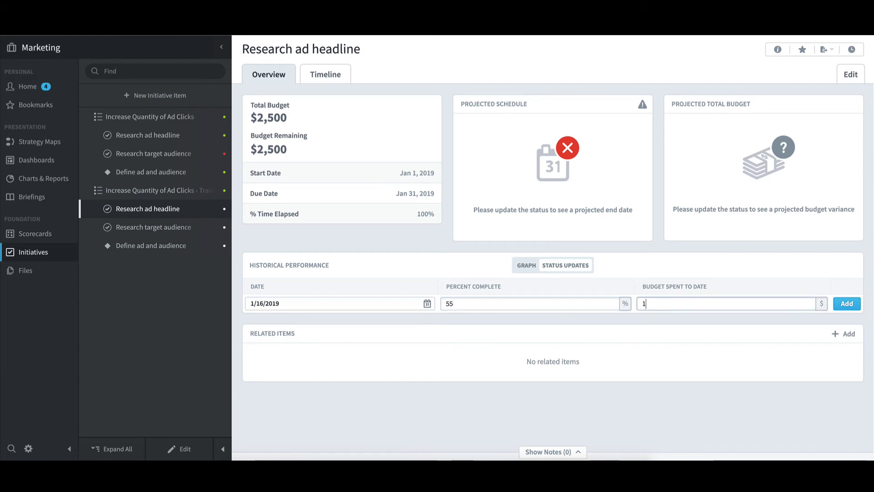
{"action": "type", "text": "000"}
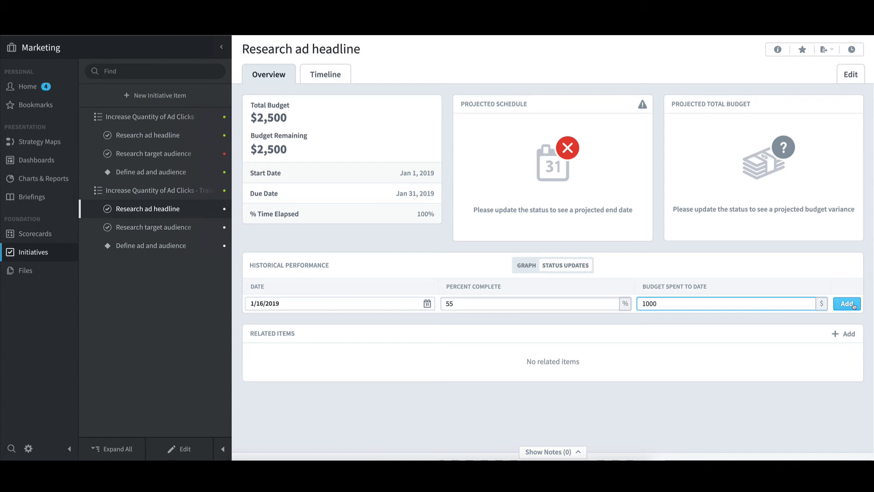
{"action": "left_click", "coordinate": [854, 306]}
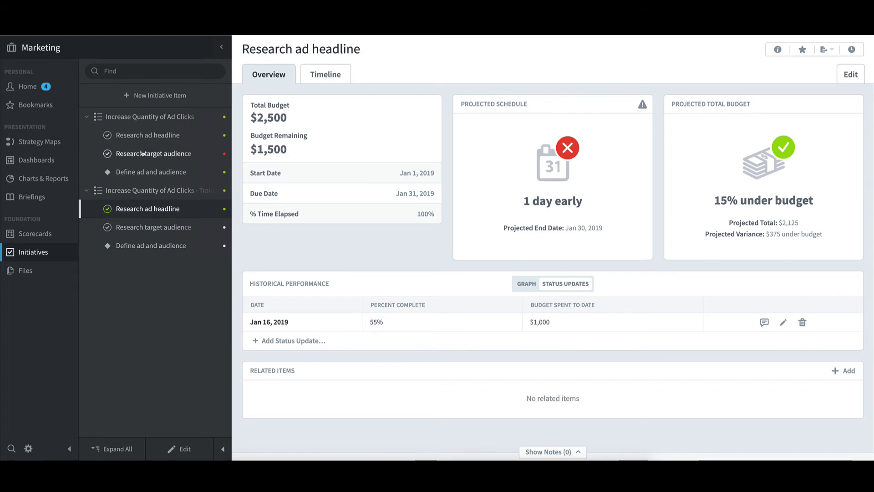
- Review the Research target audience task, then return to the Training initiative's 26.44% calculated progress
{"action": "left_click", "coordinate": [143, 154]}
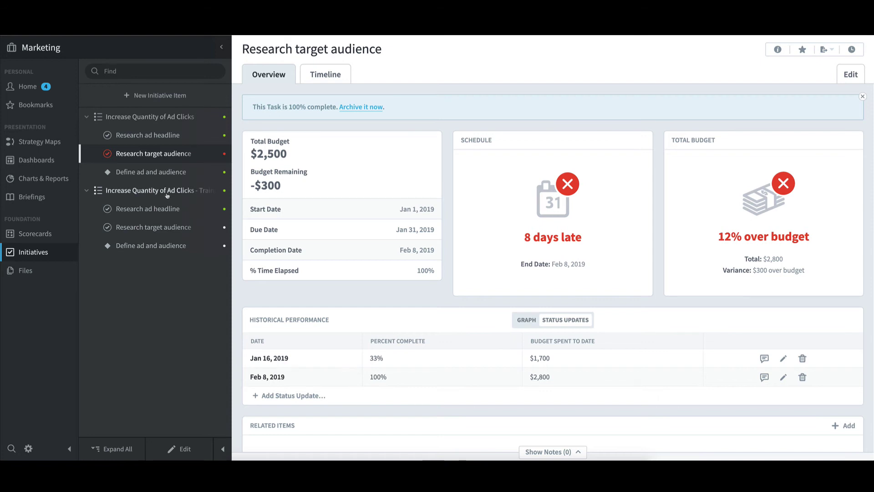
{"action": "left_click", "coordinate": [168, 195]}
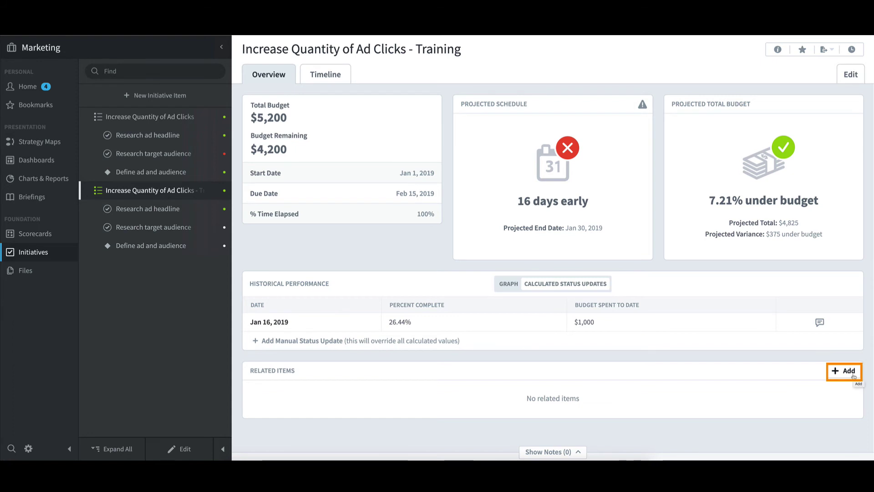
- Relate the Ad Clicks measure from Increase Lead Generation to the initiative, then open its scorecard page
{"action": "left_click", "coordinate": [854, 376]}
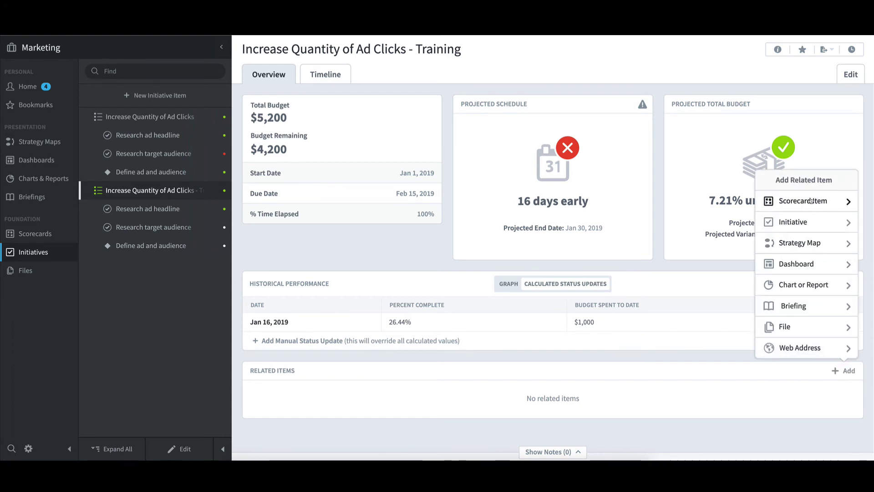
{"action": "left_click", "coordinate": [811, 201]}
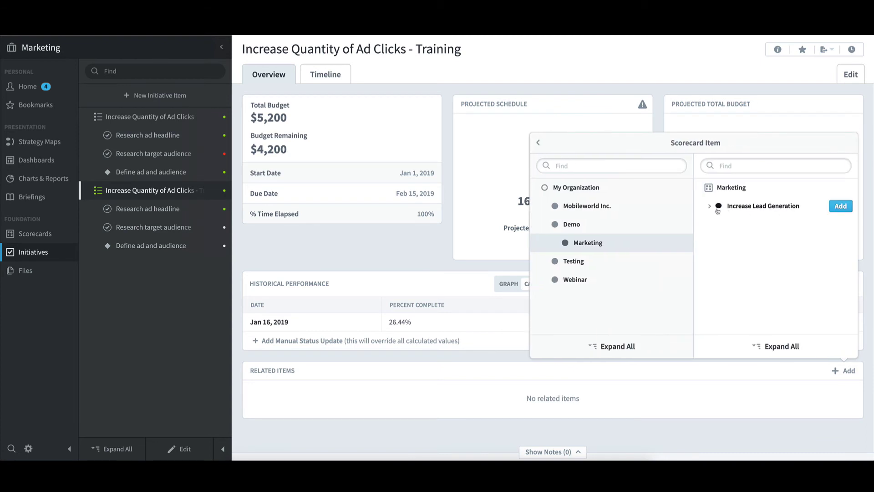
{"action": "left_click", "coordinate": [710, 207]}
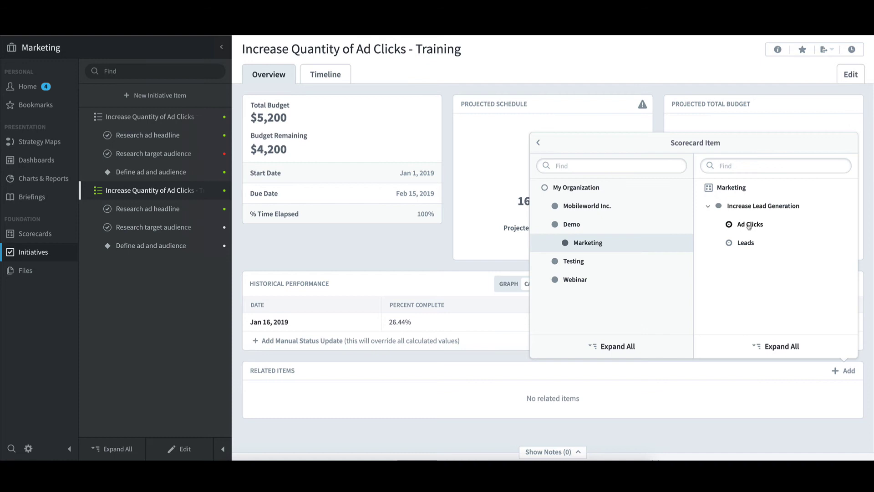
{"action": "mouse_move", "coordinate": [750, 227]}
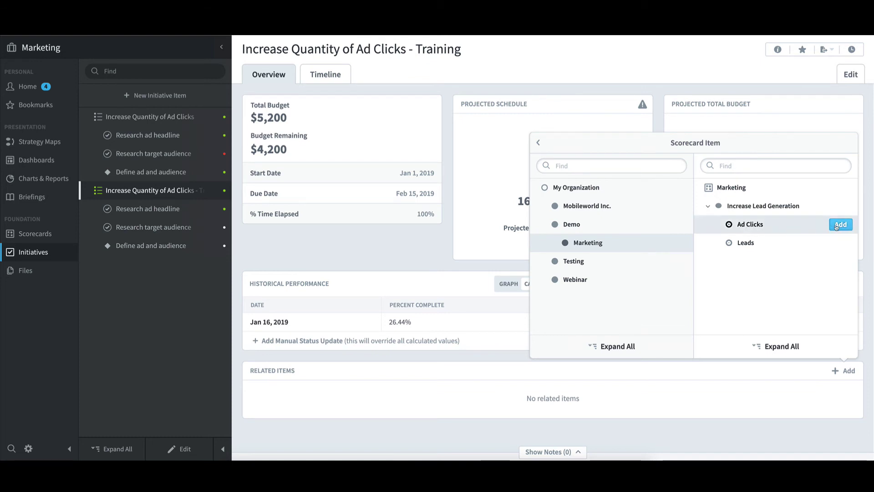
{"action": "left_click", "coordinate": [840, 225]}
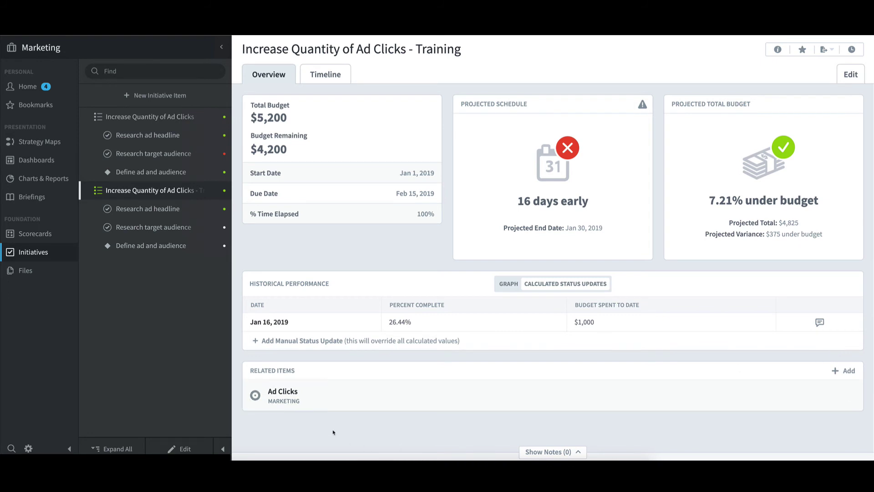
{"action": "left_click", "coordinate": [283, 396]}
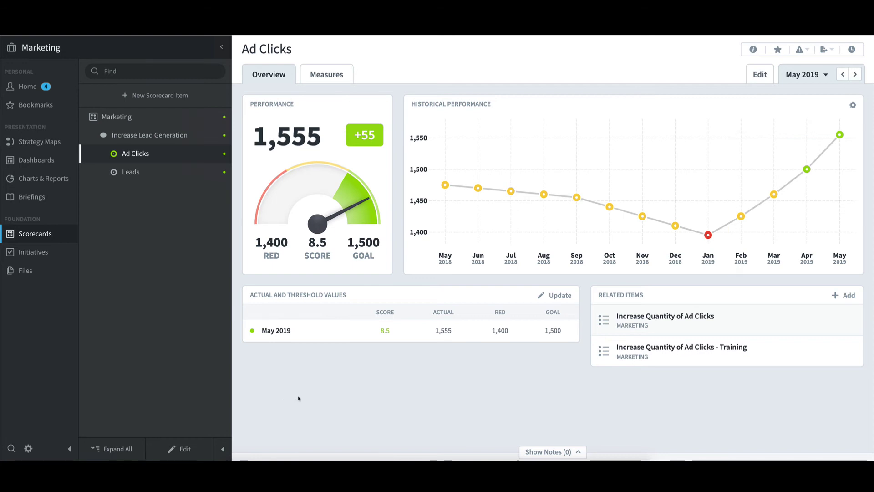
- Go from Ad Clicks back to its related Increase Quantity of Ad Clicks - Training initiative overview
{"action": "mouse_move", "coordinate": [624, 362]}
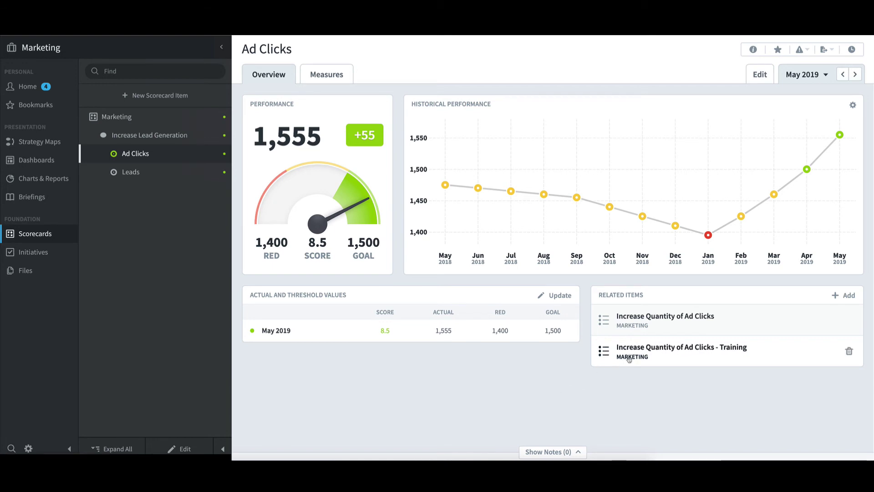
{"action": "left_click", "coordinate": [629, 359]}
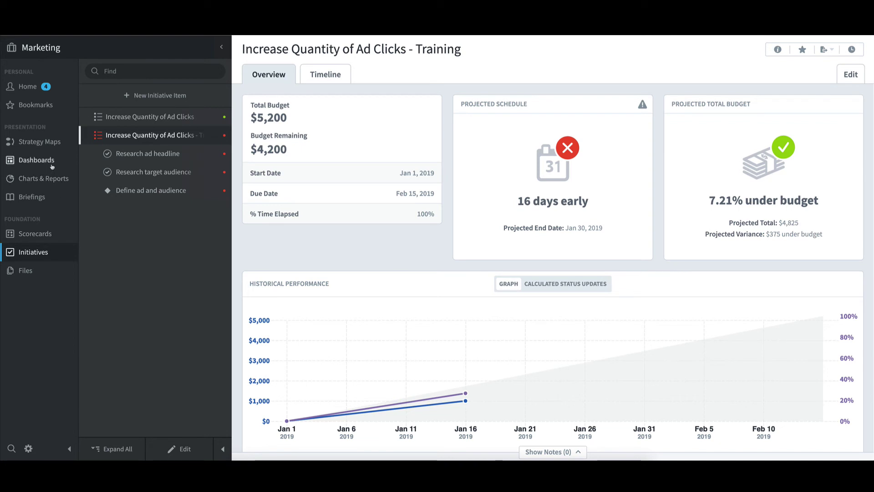
- From the Dashboards list, create a new dashboard named 'Training'
{"action": "left_click", "coordinate": [51, 165]}
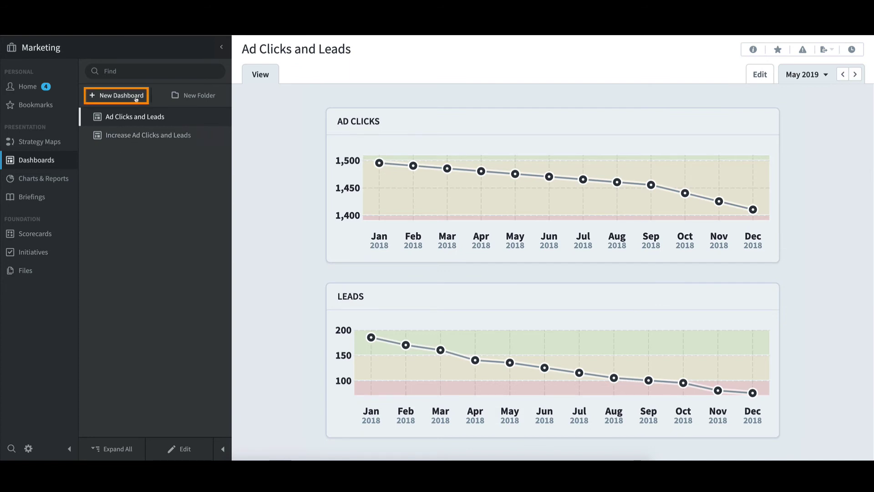
{"action": "left_click", "coordinate": [135, 99]}
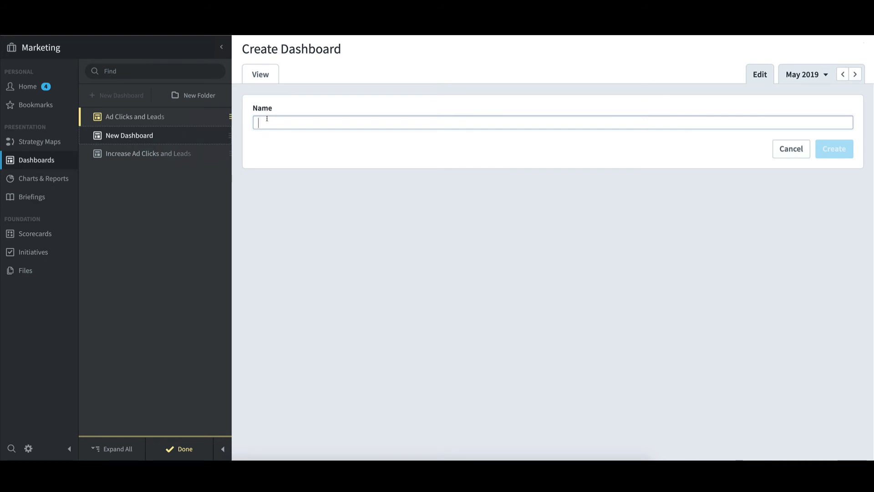
{"action": "type", "text": "Training"}
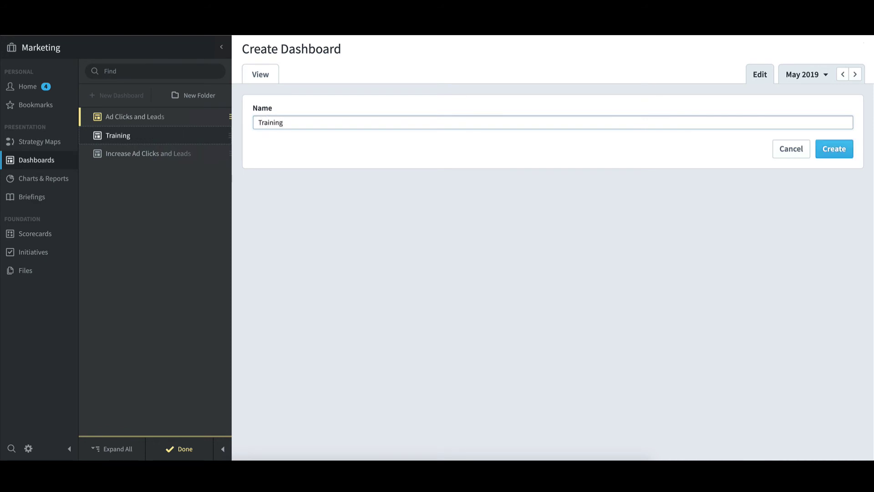
{"action": "left_click", "coordinate": [840, 155]}
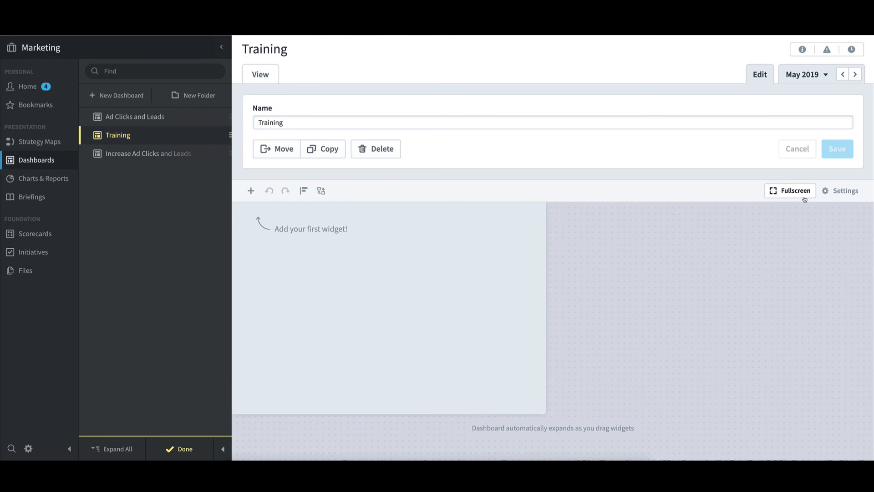
- Add speedometer widgets for Ad Clicks and Leads from Increase Lead Generation
{"action": "left_click", "coordinate": [252, 191]}
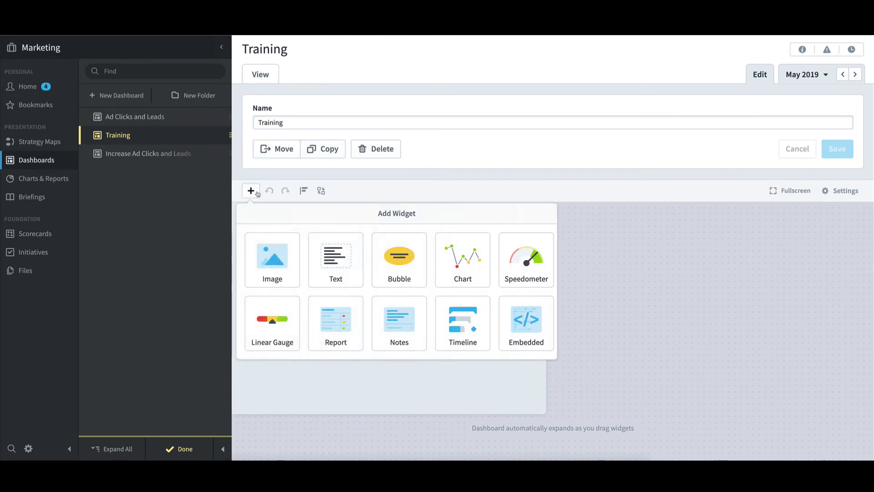
{"action": "left_click", "coordinate": [525, 260]}
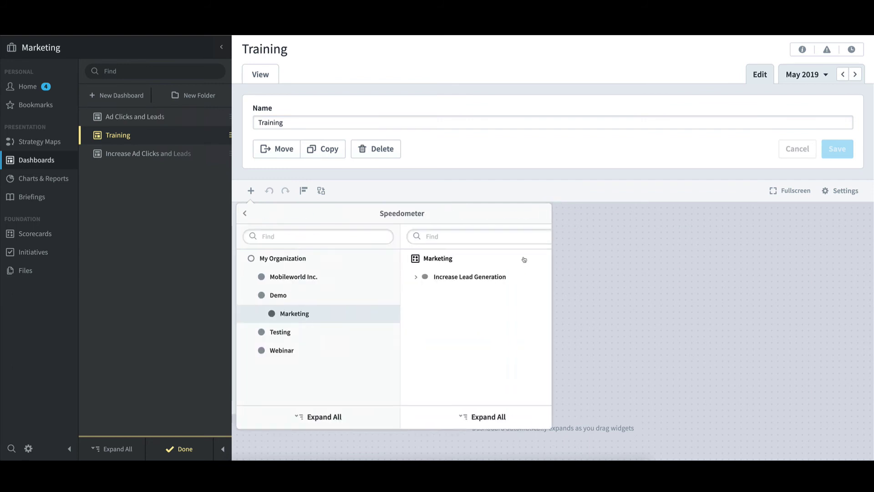
{"action": "left_click", "coordinate": [416, 277]}
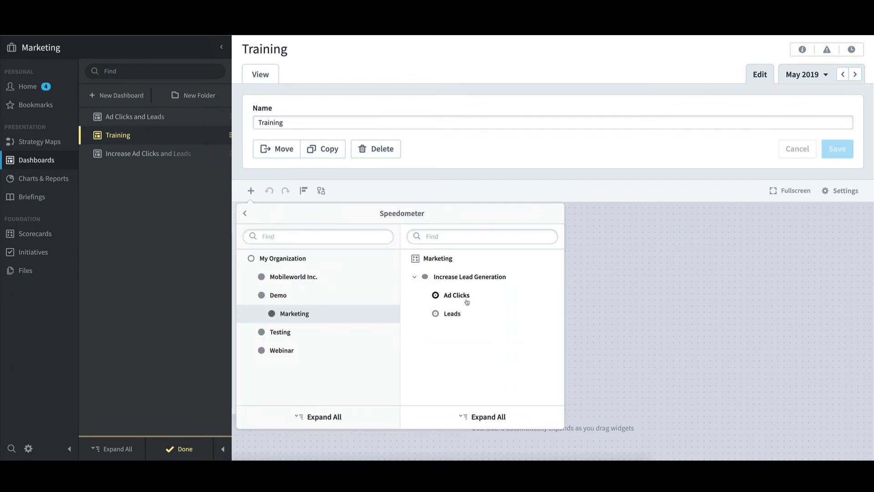
{"action": "left_click", "coordinate": [543, 296]}
{"action": "left_click", "coordinate": [540, 314]}
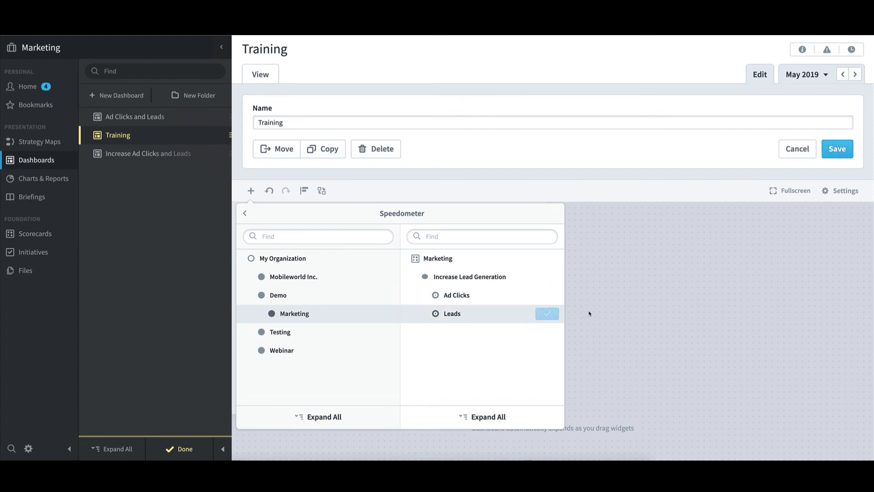
{"action": "left_click", "coordinate": [233, 223]}
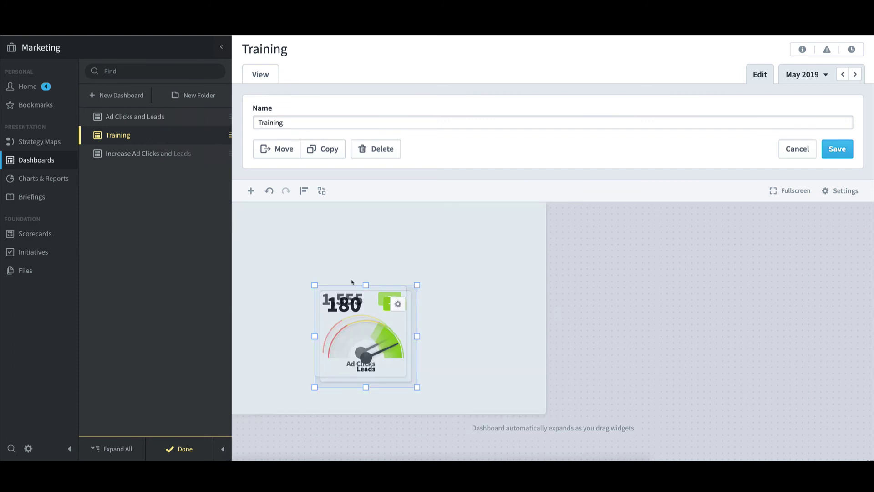
- Arrange the Ad Clicks and Leads gauges side by side at the top-left
{"action": "left_click_drag", "start_coordinate": [363, 318], "coordinate": [403, 252]}
{"action": "left_click_drag", "start_coordinate": [386, 308], "coordinate": [320, 243]}
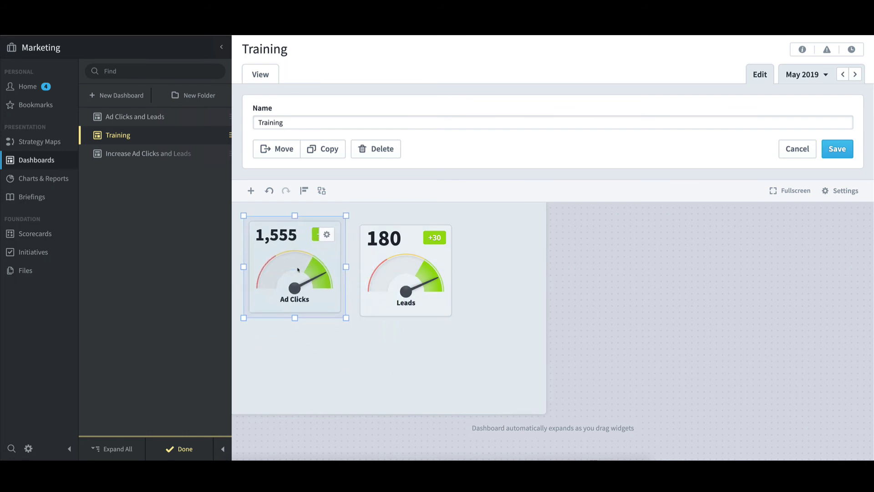
{"action": "left_click_drag", "start_coordinate": [388, 281], "coordinate": [388, 275]}
{"action": "left_click", "coordinate": [416, 334]}
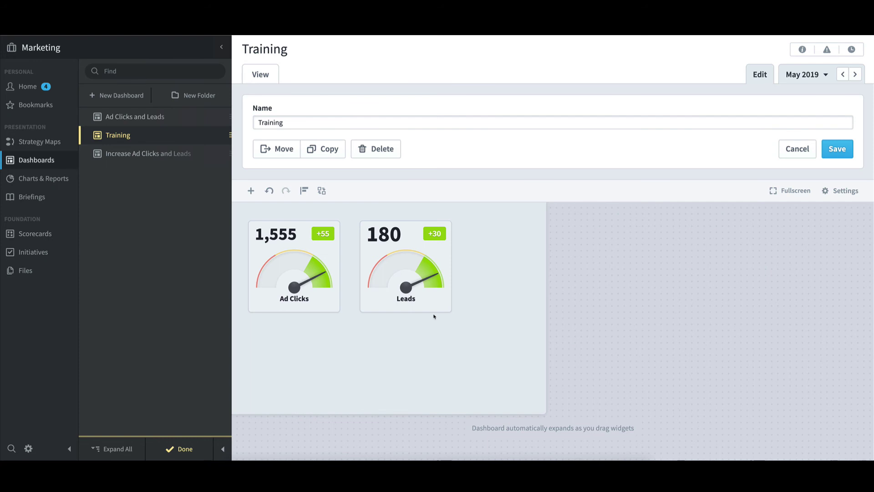
- Add an Ad Clicks scorecard-item chart and move it beside the Leads gauge
{"action": "left_click", "coordinate": [251, 190]}
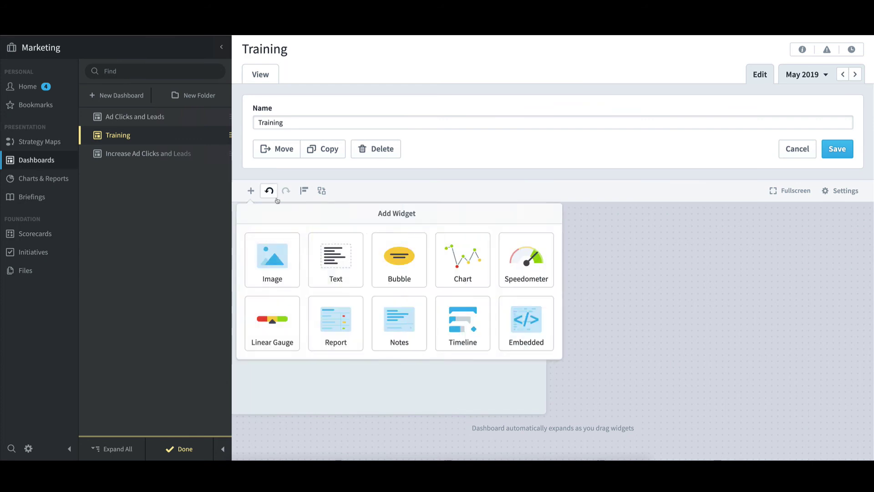
{"action": "left_click", "coordinate": [468, 266]}
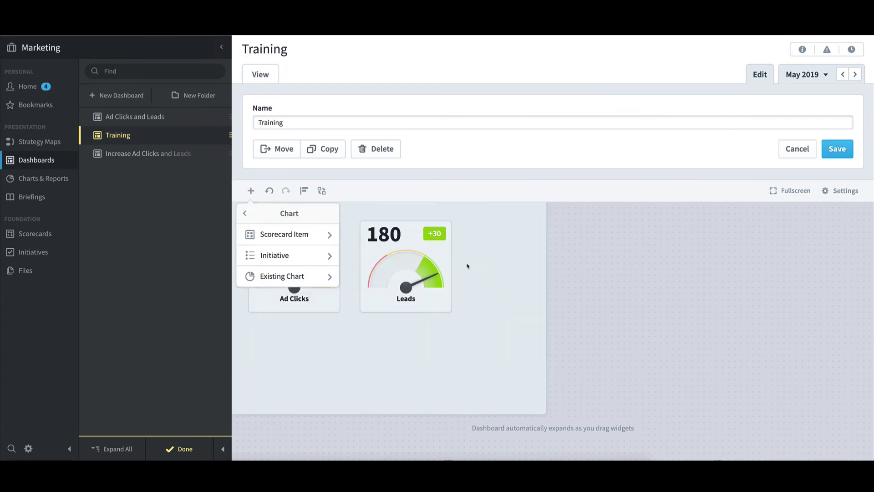
{"action": "left_click", "coordinate": [307, 235]}
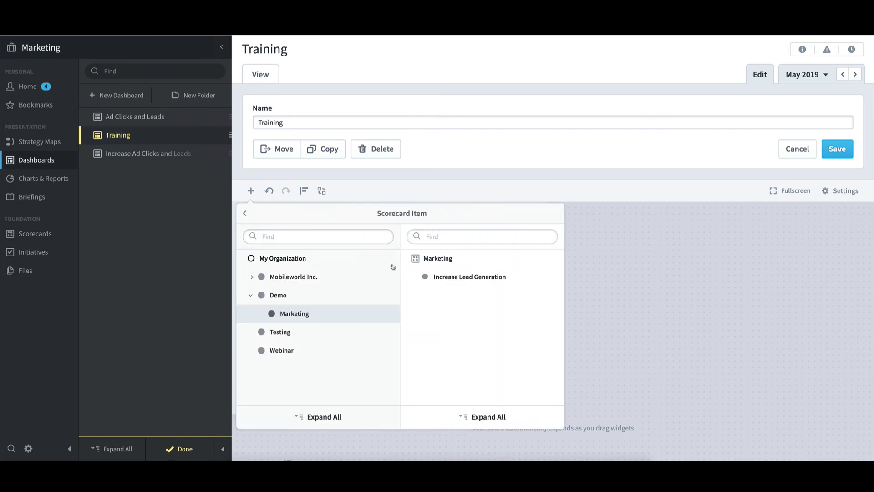
{"action": "left_click", "coordinate": [416, 278]}
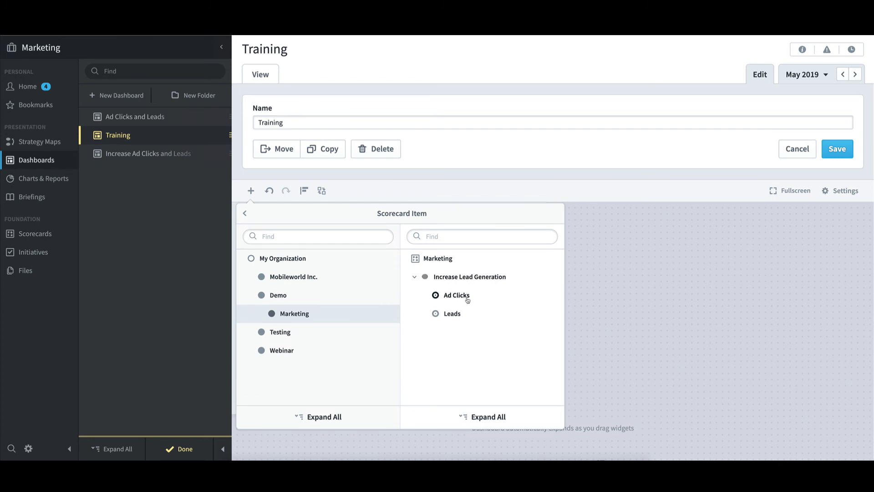
{"action": "mouse_move", "coordinate": [468, 300]}
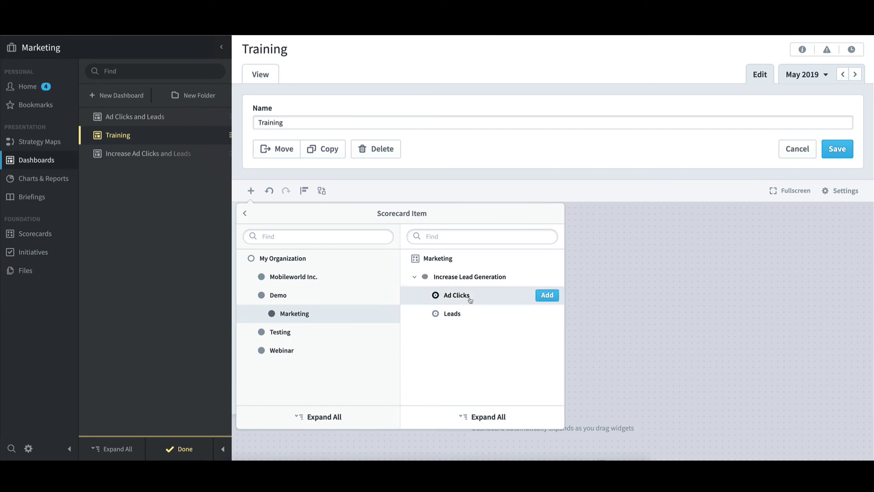
{"action": "left_click", "coordinate": [547, 296]}
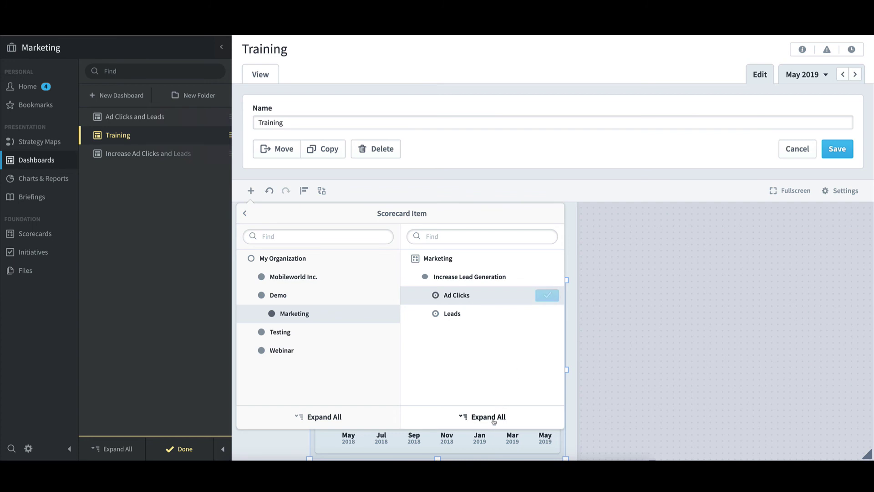
{"action": "left_click", "coordinate": [485, 440]}
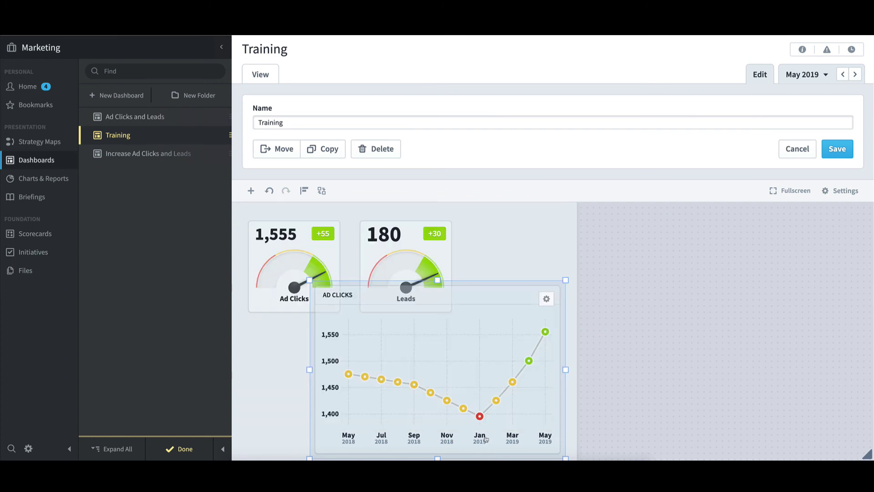
{"action": "left_click_drag", "start_coordinate": [486, 439], "coordinate": [642, 374]}
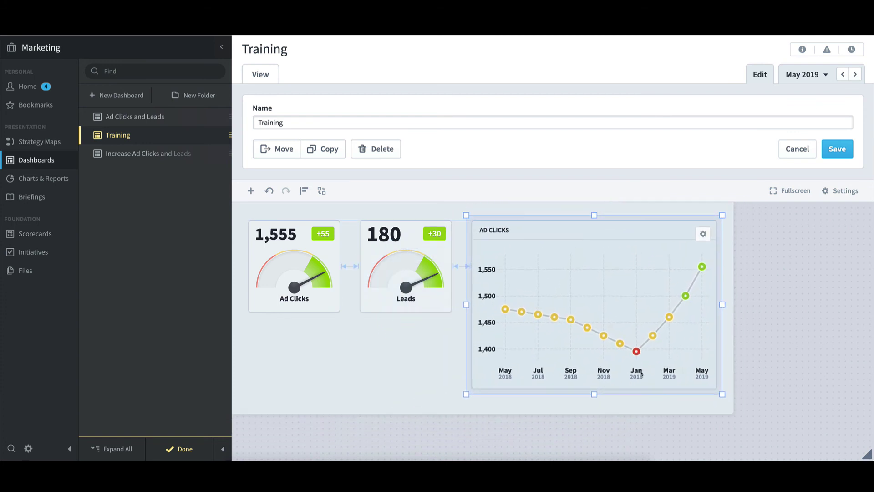
- Add Leads as a second chart series plotted on a right-hand axis
{"action": "left_click", "coordinate": [704, 235]}
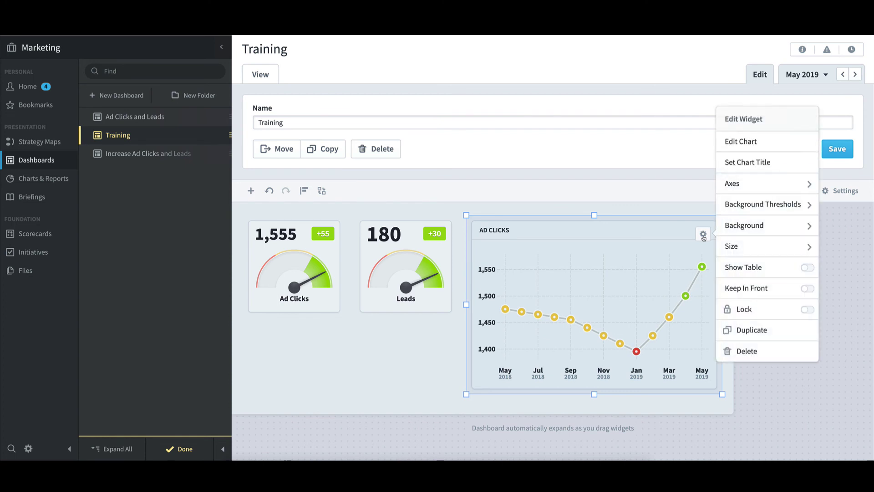
{"action": "left_click", "coordinate": [740, 144]}
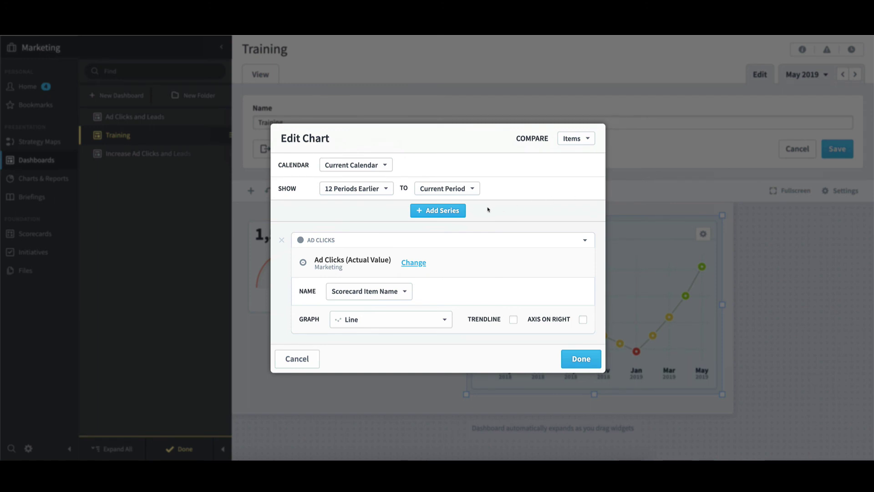
{"action": "left_click", "coordinate": [462, 211]}
{"action": "left_click", "coordinate": [491, 234]}
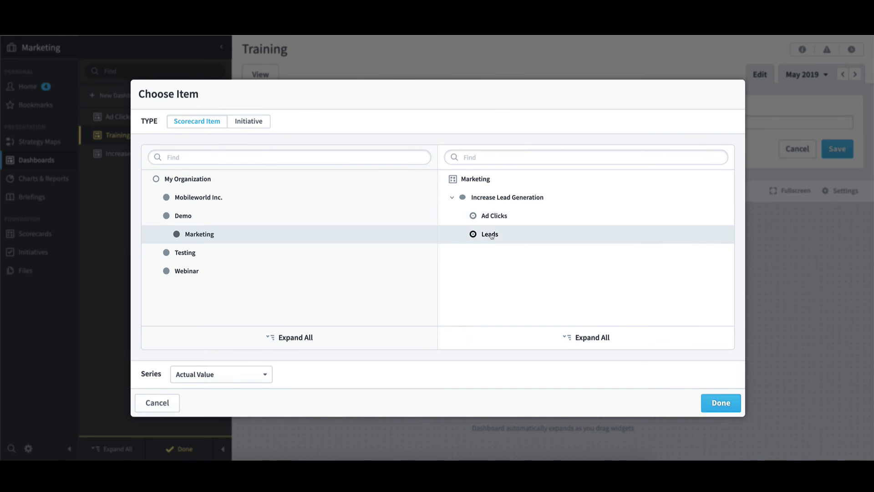
{"action": "left_click", "coordinate": [731, 405]}
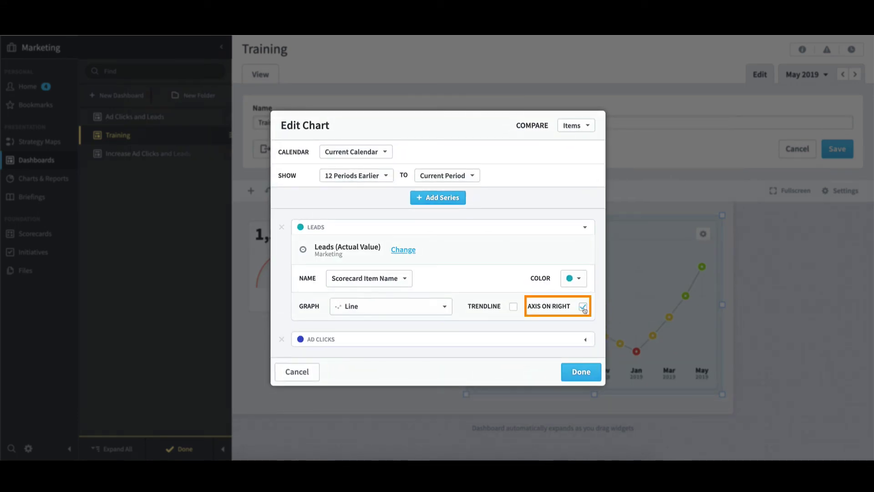
{"action": "left_click", "coordinate": [592, 373]}
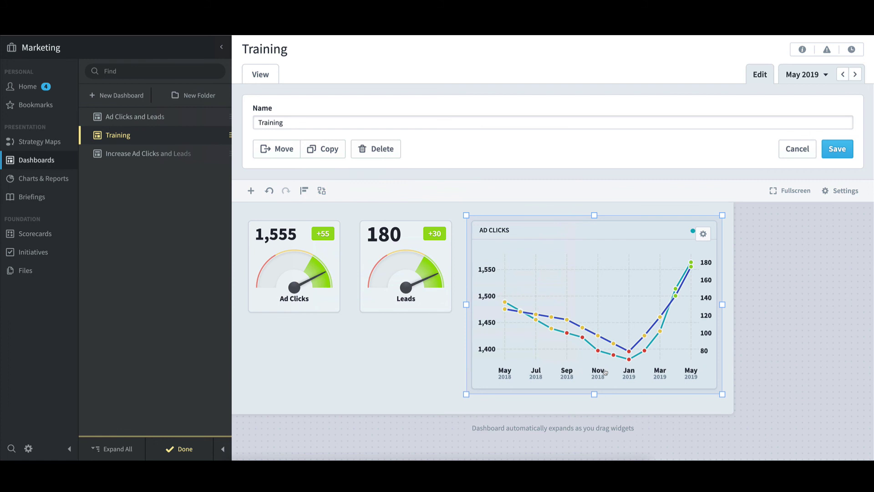
- Extend the chart title from 'Ad Clicks' to 'Ad Clicks and Leads'
{"action": "left_click", "coordinate": [704, 235]}
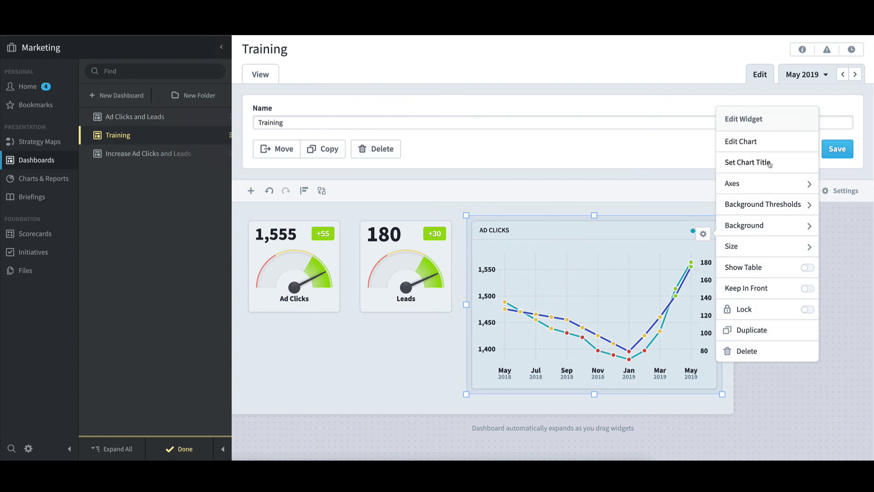
{"action": "left_click", "coordinate": [770, 164]}
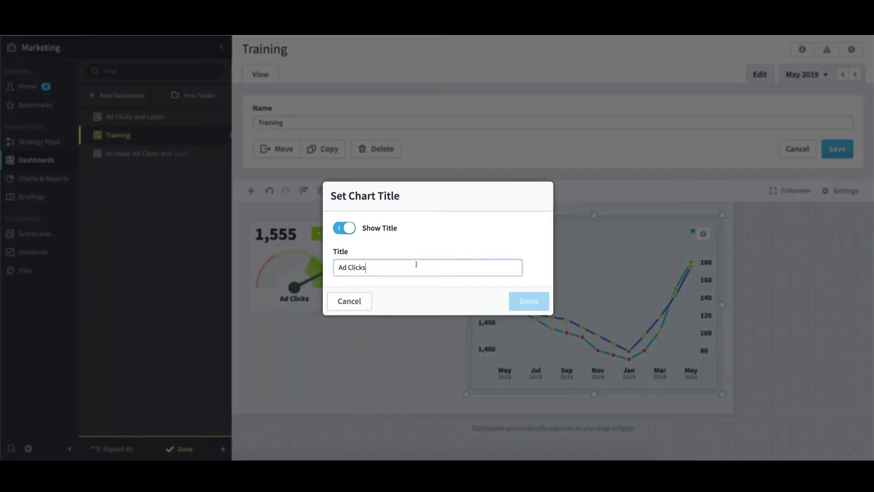
{"action": "type", "text": "and Leads"}
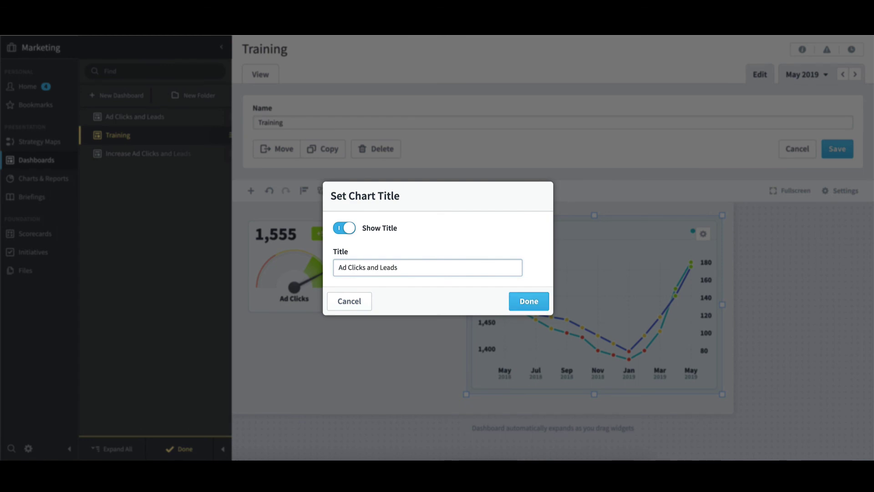
{"action": "left_click", "coordinate": [522, 297]}
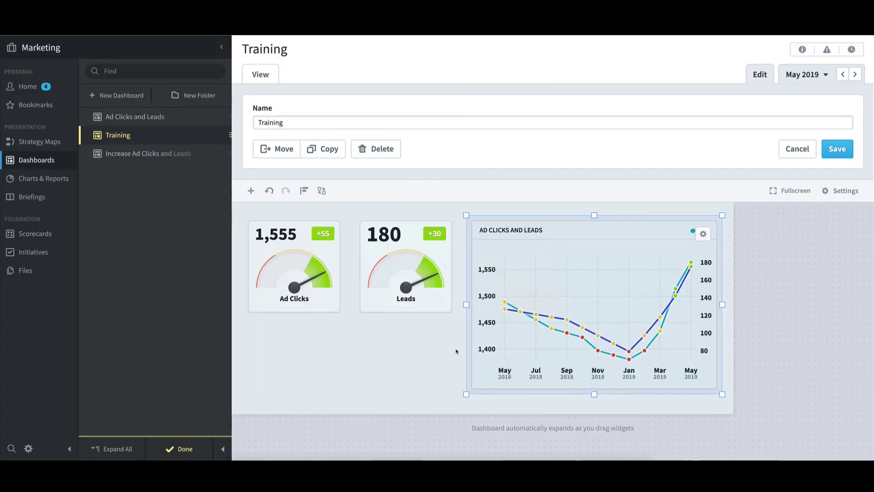
- Shrink the line chart and enlarge both gauges to one shared height, then save the dashboard
{"action": "left_click_drag", "start_coordinate": [594, 393], "coordinate": [588, 320]}
{"action": "left_click_drag", "start_coordinate": [590, 324], "coordinate": [589, 329]}
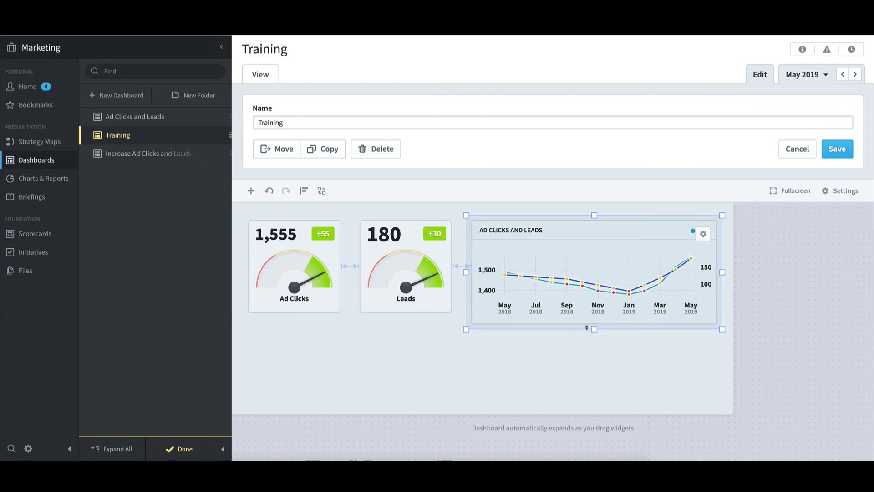
{"action": "left_click", "coordinate": [401, 311]}
{"action": "left_click_drag", "start_coordinate": [406, 317], "coordinate": [404, 325]}
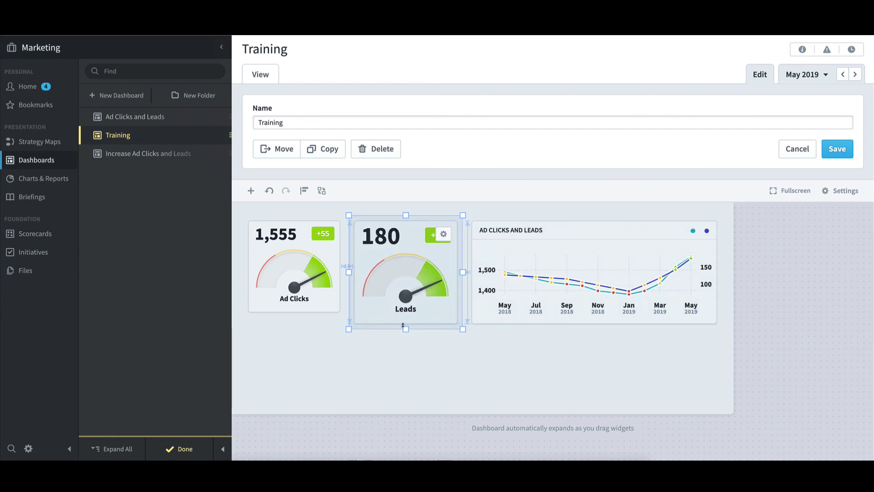
{"action": "left_click", "coordinate": [305, 312]}
{"action": "left_click_drag", "start_coordinate": [294, 319], "coordinate": [294, 326]}
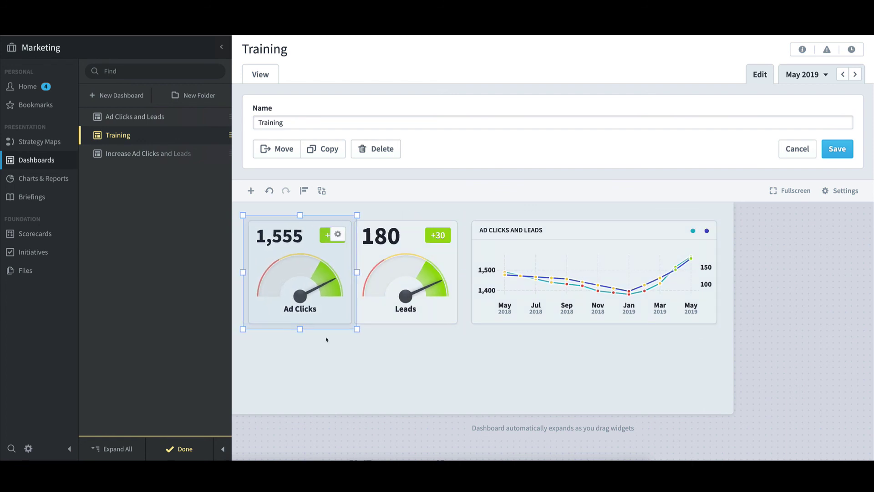
{"action": "left_click", "coordinate": [436, 369]}
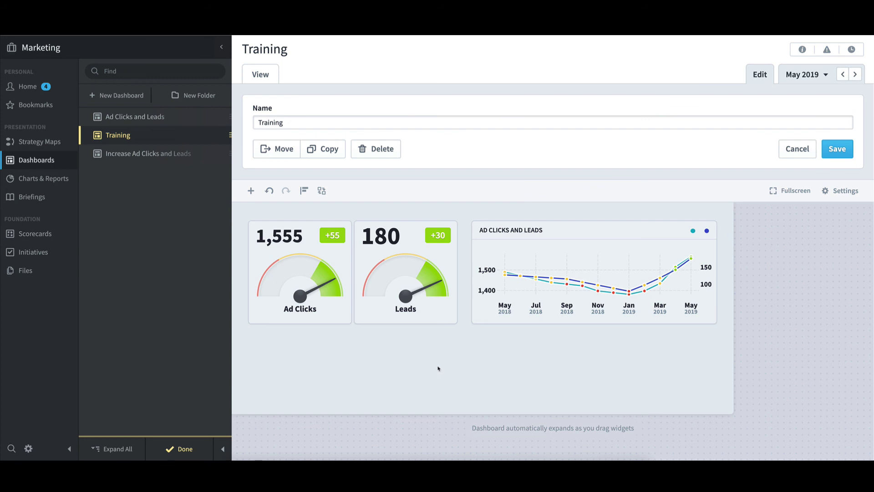
{"action": "left_click", "coordinate": [846, 155]}
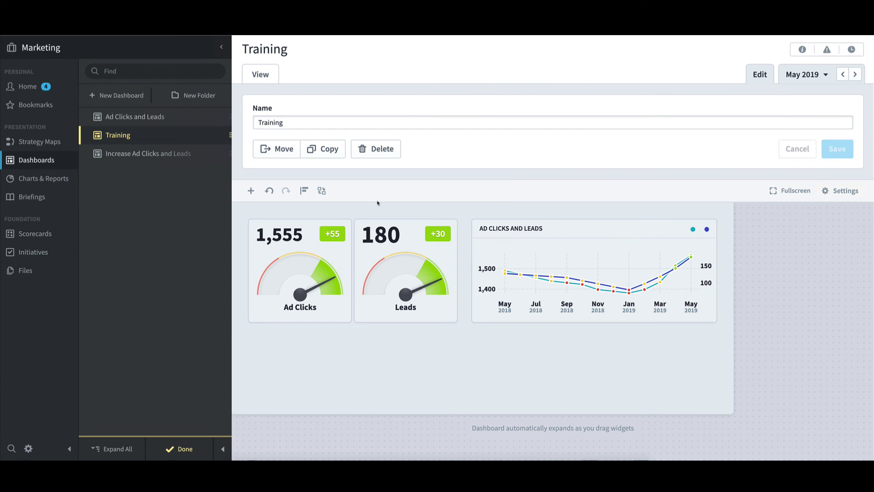
- Add initiative charts for Research ad headline and Research target audience under Increase Quantity of Ad Clicks
{"action": "left_click", "coordinate": [252, 191]}
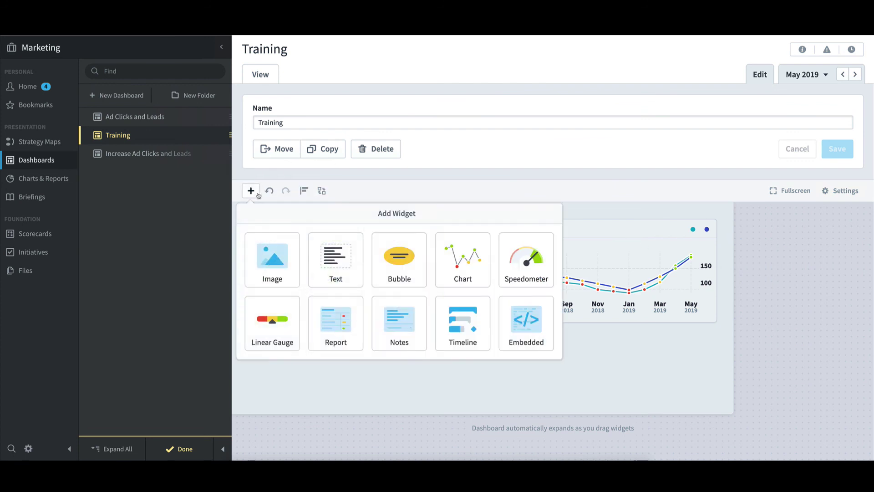
{"action": "left_click", "coordinate": [470, 271]}
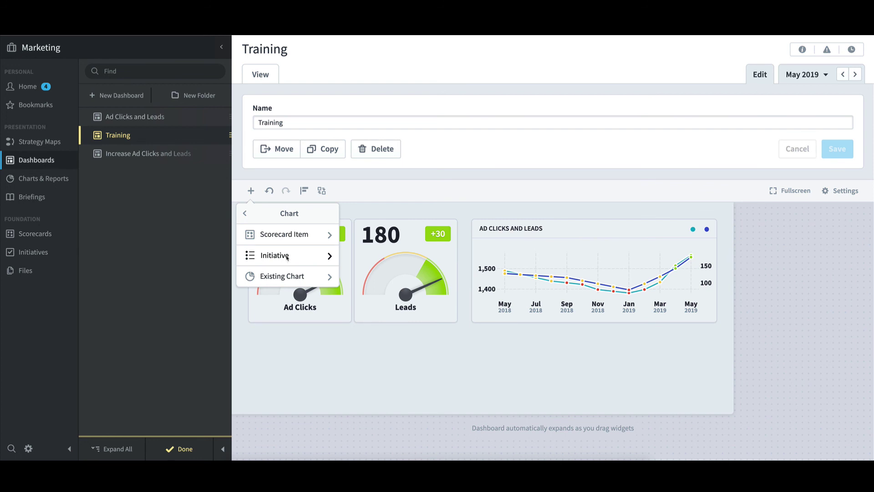
{"action": "left_click", "coordinate": [288, 258]}
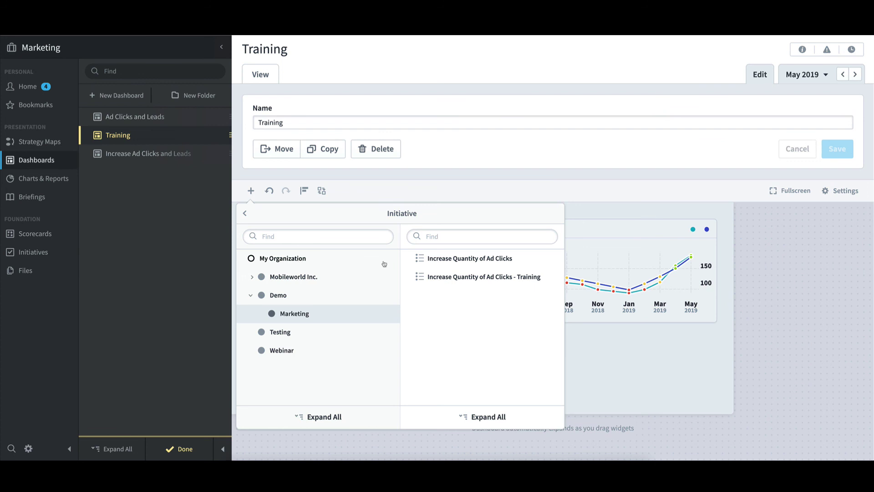
{"action": "left_click", "coordinate": [411, 260]}
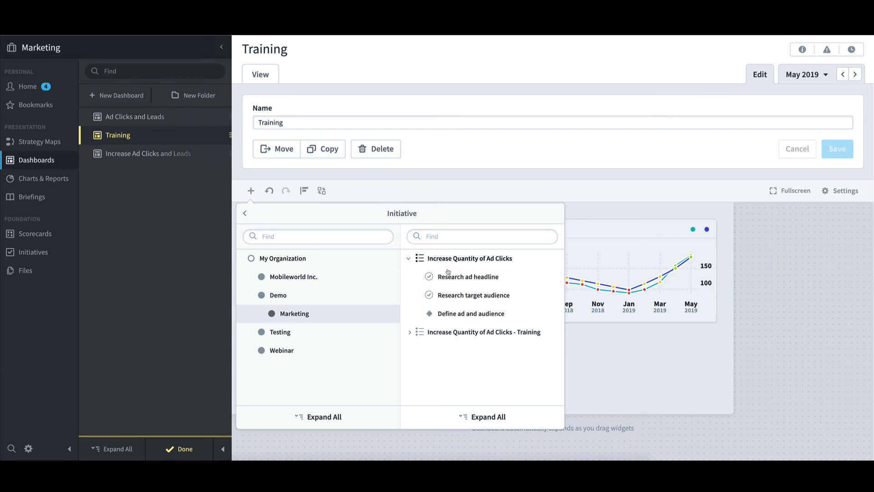
{"action": "mouse_move", "coordinate": [548, 278]}
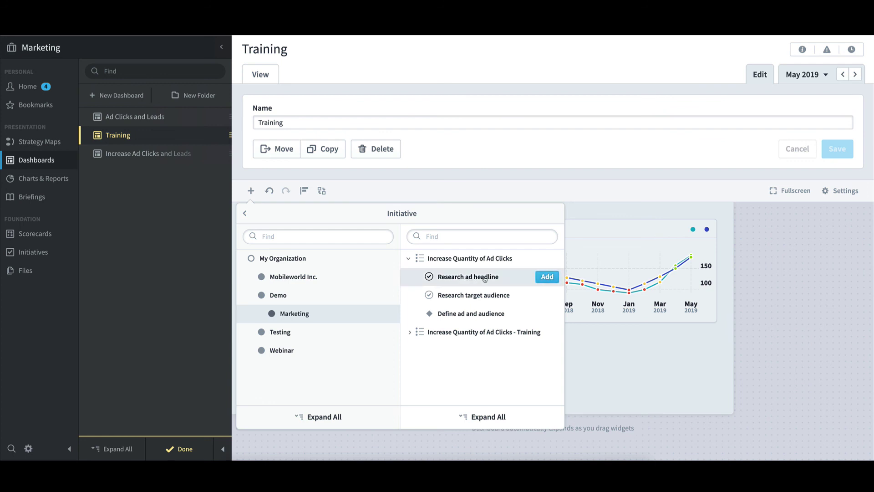
{"action": "left_click", "coordinate": [548, 278]}
{"action": "mouse_move", "coordinate": [548, 296]}
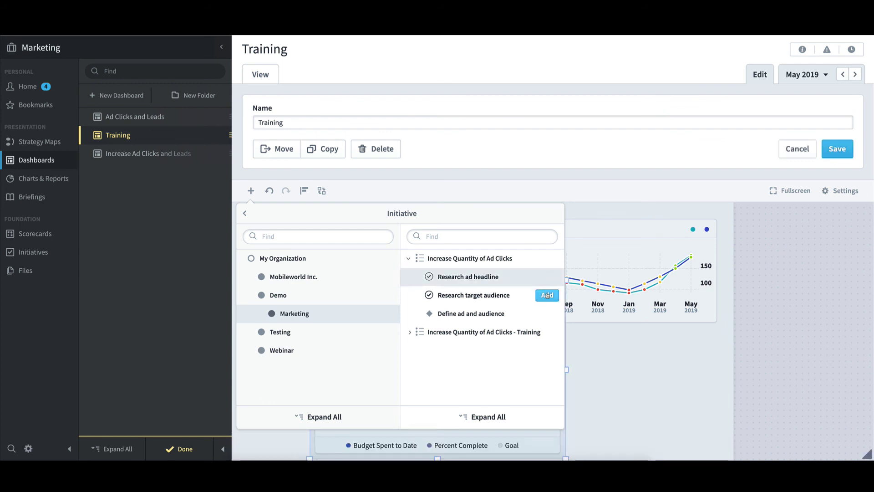
{"action": "left_click", "coordinate": [548, 296]}
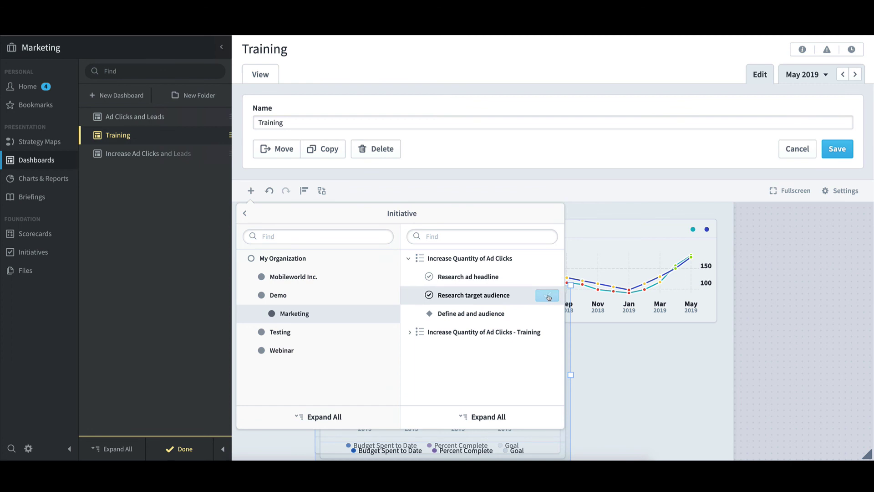
- Move the Research target audience and Research ad headline charts into a row beneath the gauges
{"action": "left_click", "coordinate": [637, 357]}
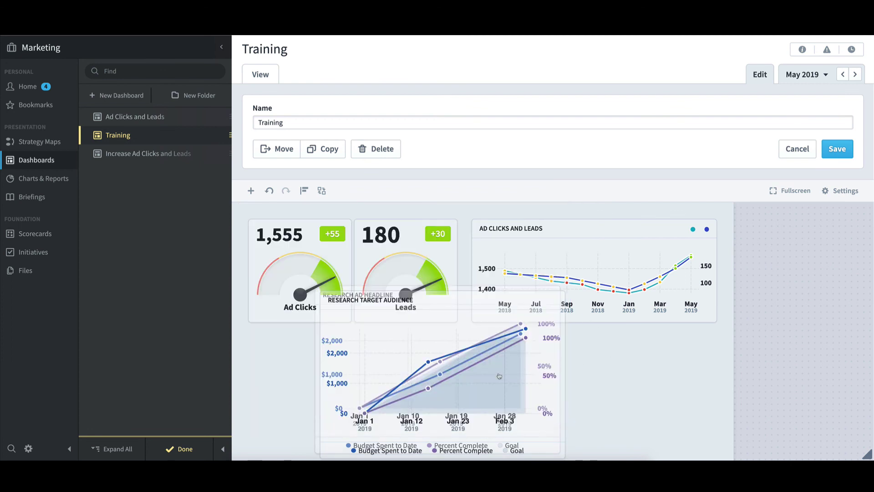
{"action": "left_click_drag", "start_coordinate": [576, 391], "coordinate": [703, 424]}
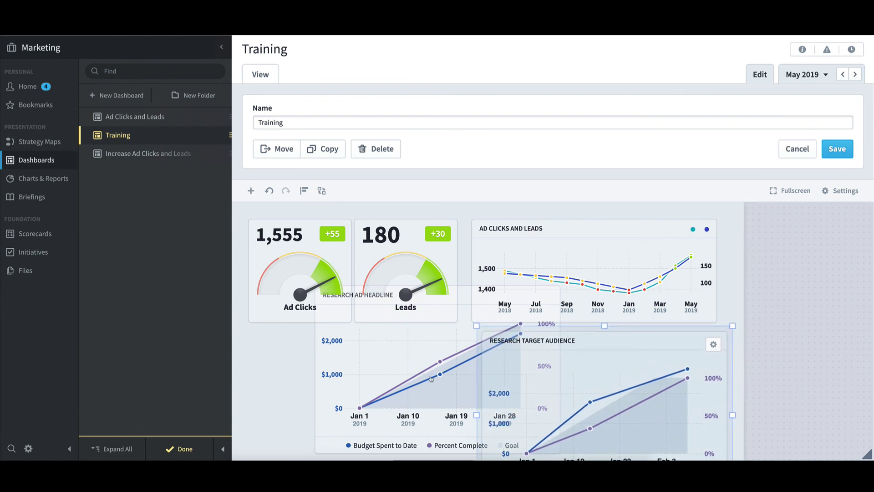
{"action": "left_click_drag", "start_coordinate": [417, 390], "coordinate": [363, 419]}
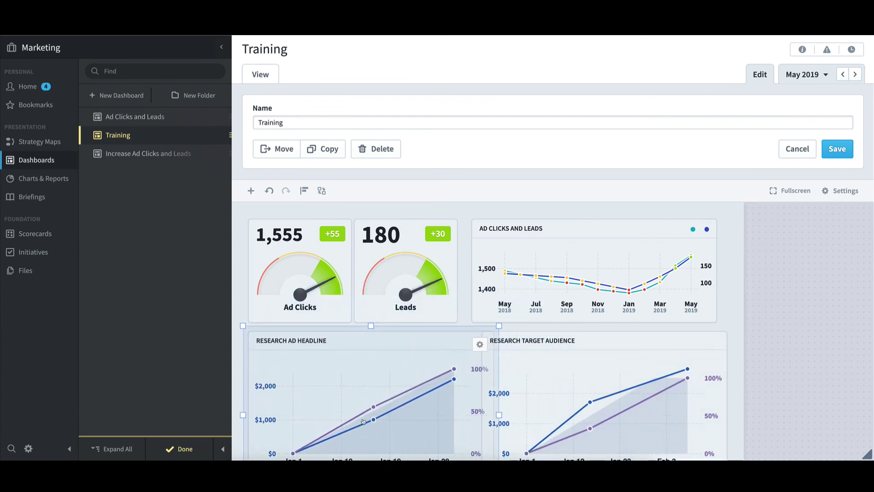
- Resize both task charts so they sit side by side aligned with the line chart
{"action": "left_click_drag", "start_coordinate": [499, 416], "coordinate": [469, 416]}
{"action": "left_click", "coordinate": [554, 412]}
{"action": "left_click", "coordinate": [768, 360]}
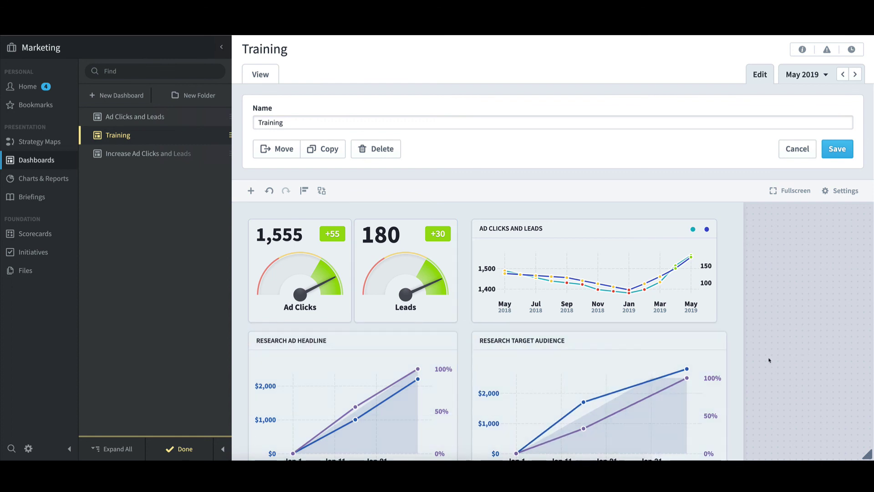
{"action": "left_click", "coordinate": [724, 403]}
{"action": "left_click_drag", "start_coordinate": [731, 412], "coordinate": [721, 413]}
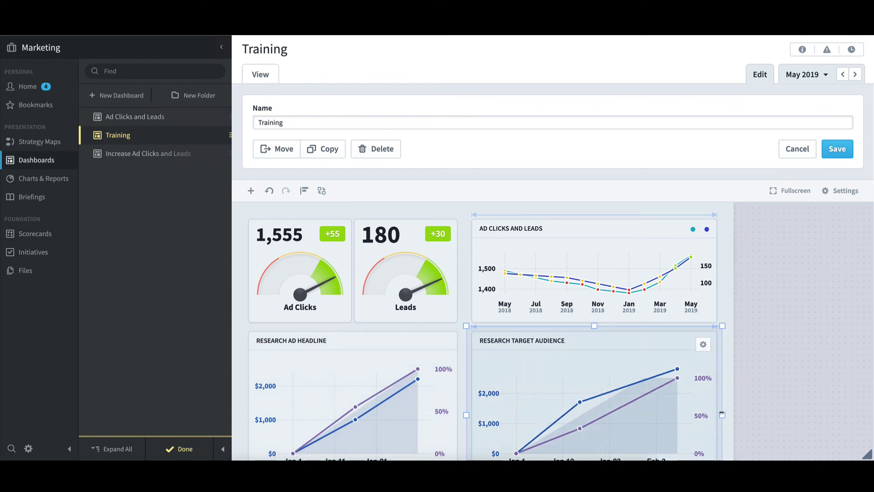
{"action": "left_click", "coordinate": [747, 398]}
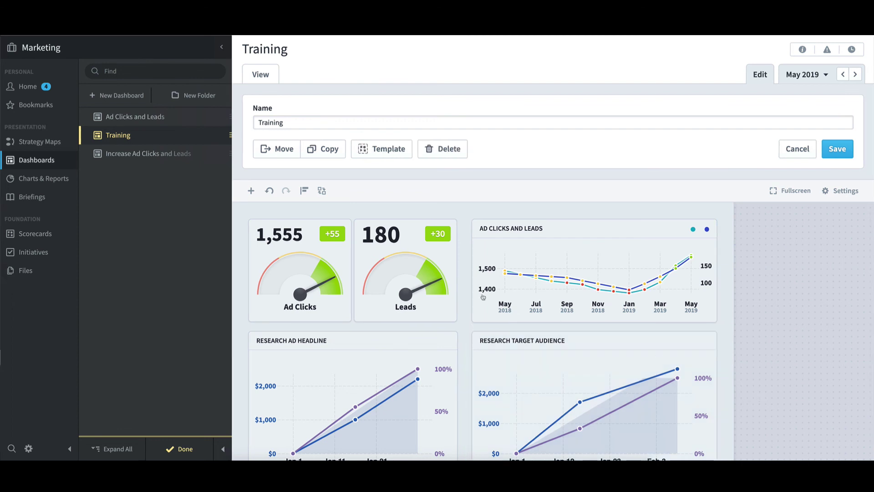
- Add a timeline widget for the Increase Quantity of Ad Clicks initiative
{"action": "left_click", "coordinate": [251, 192]}
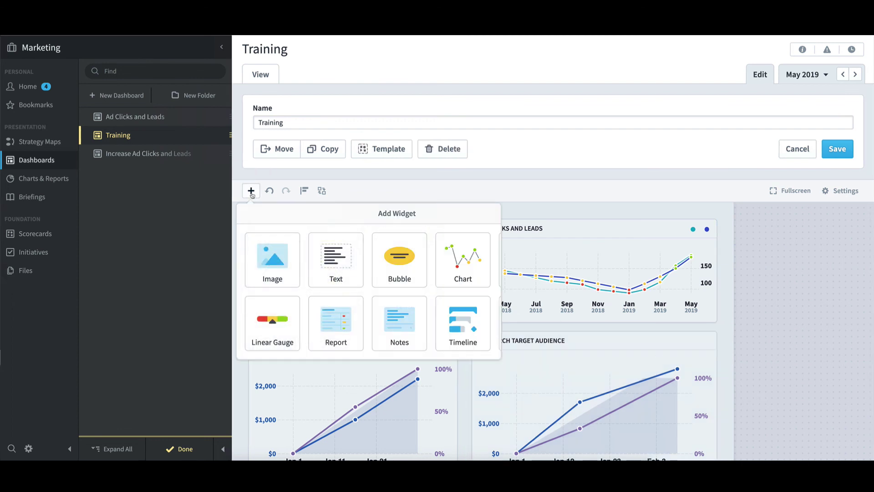
{"action": "left_click", "coordinate": [483, 306]}
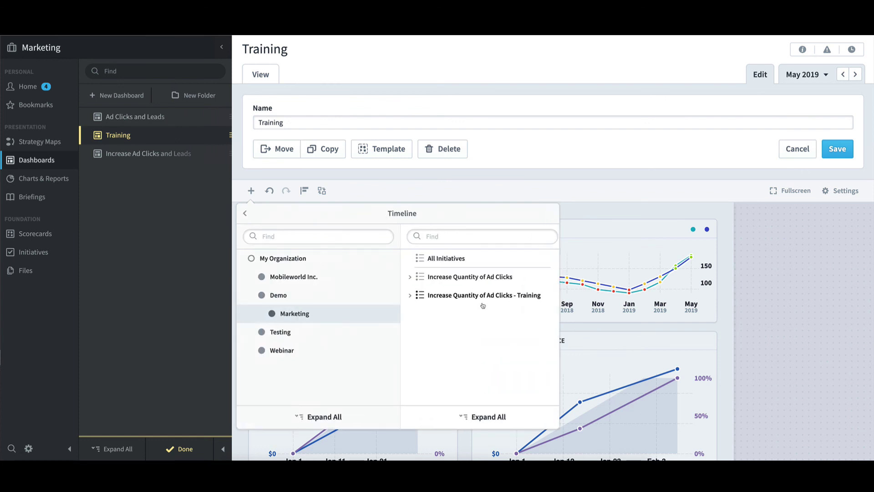
{"action": "left_click", "coordinate": [476, 279]}
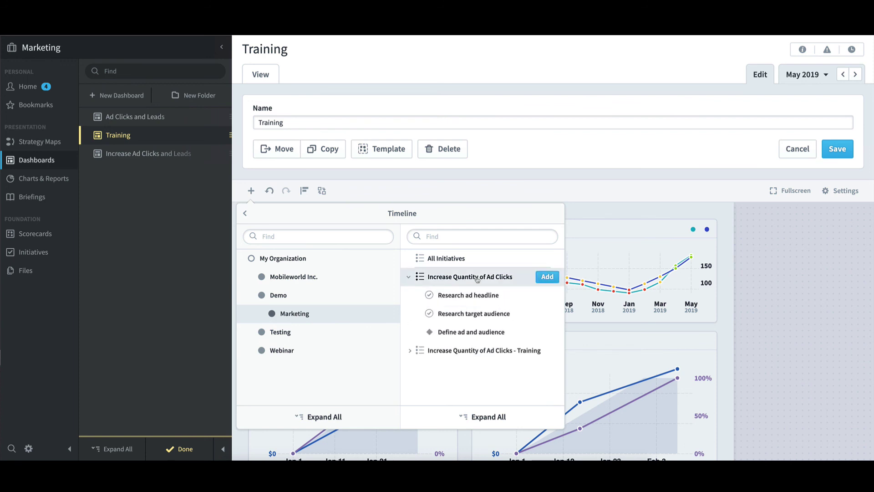
{"action": "left_click", "coordinate": [542, 279]}
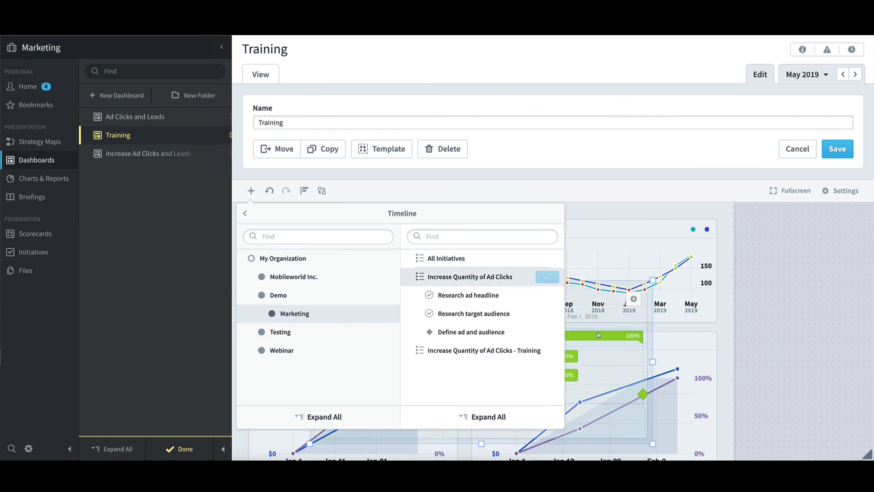
- Move the timeline beneath the task charts, widen it to full width, and save the dashboard
{"action": "left_click_drag", "start_coordinate": [646, 329], "coordinate": [550, 306]}
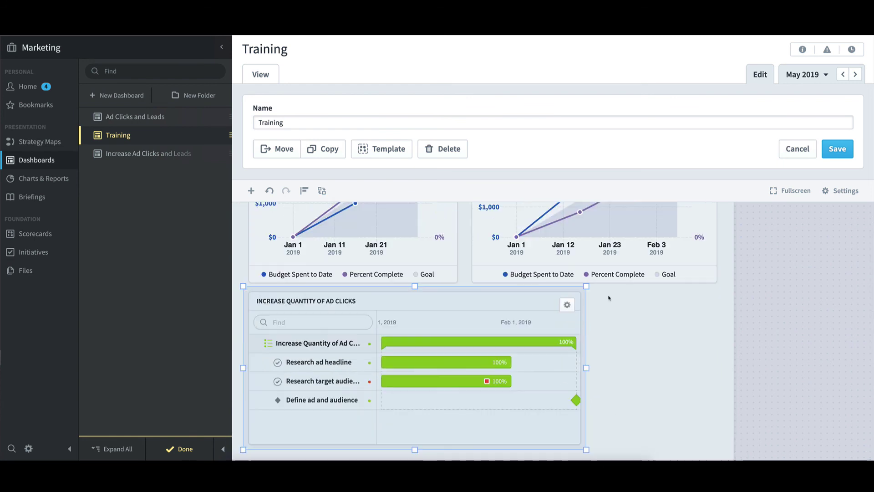
{"action": "left_click_drag", "start_coordinate": [586, 369], "coordinate": [722, 360]}
{"action": "left_click", "coordinate": [760, 350]}
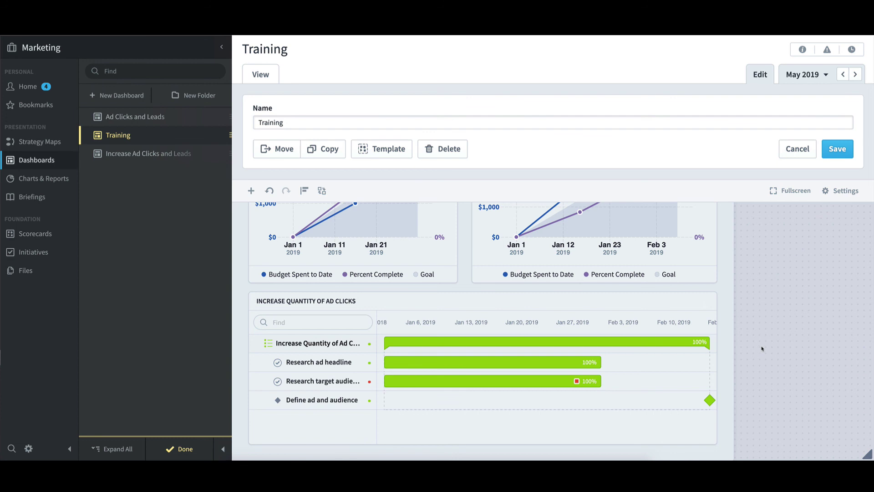
{"action": "left_click", "coordinate": [834, 154]}
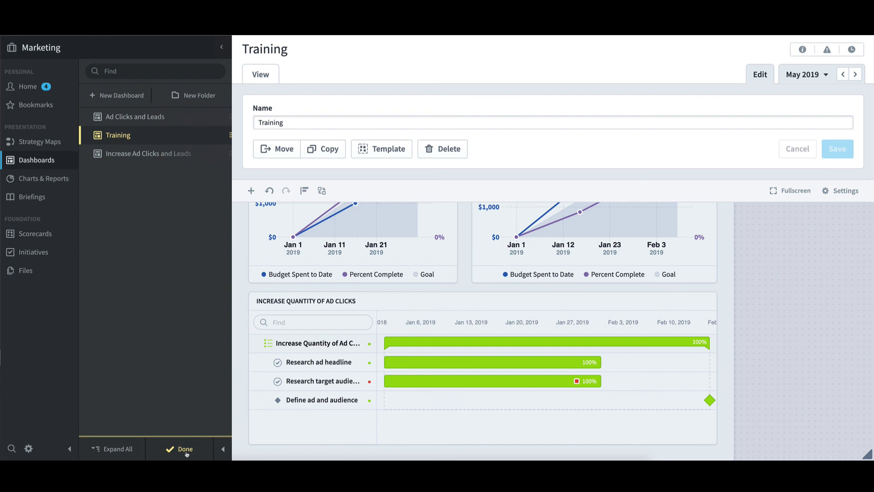